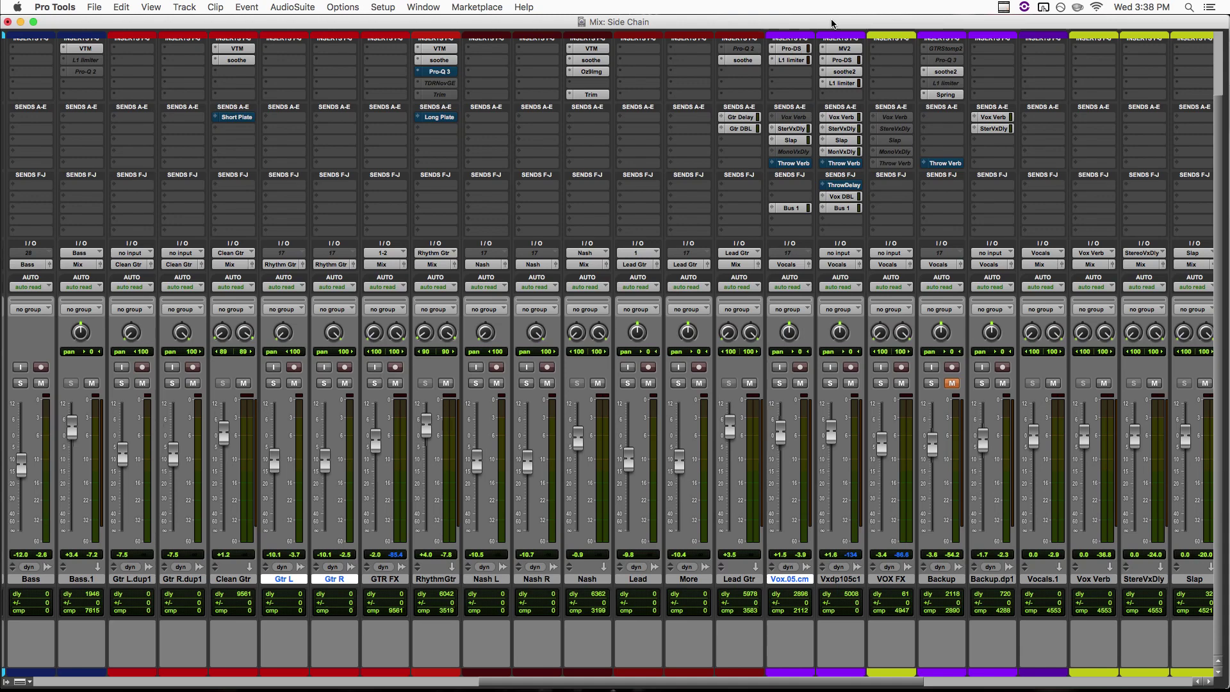
Open the Vox.05.cm track's Bus 1 send and the Rhythm Gtrs track's Pro-Q 3, and take the EQ out of bypass
key(space)
click(798, 207)
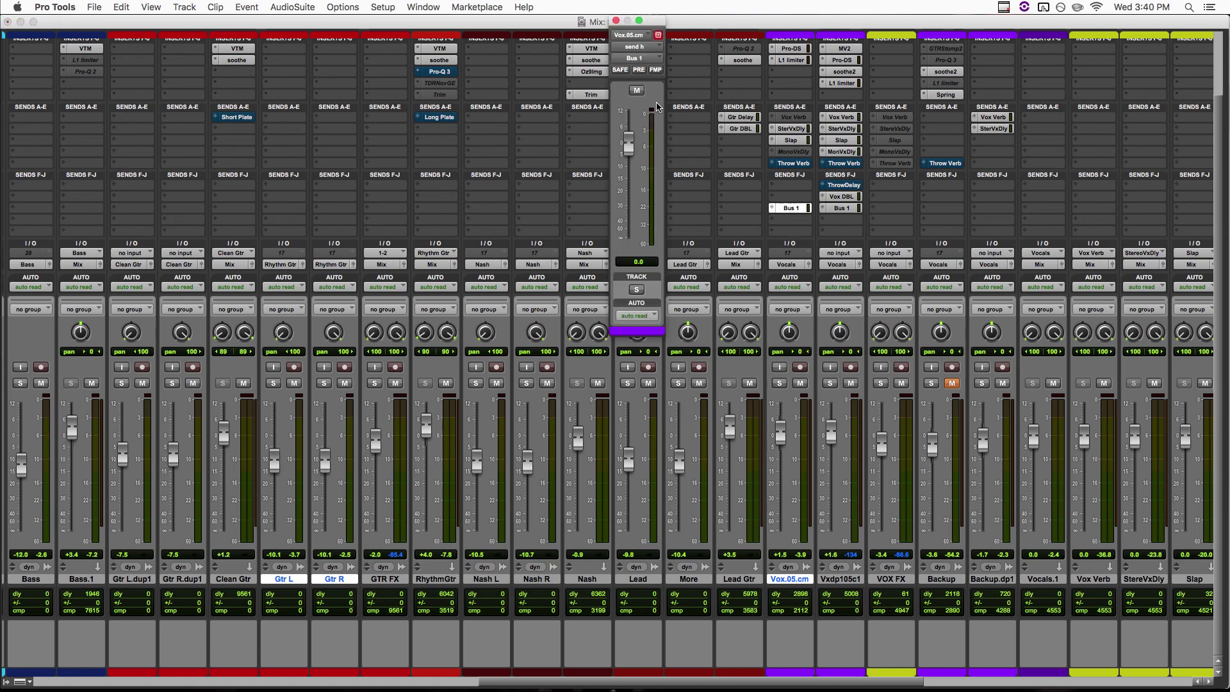
click(440, 72)
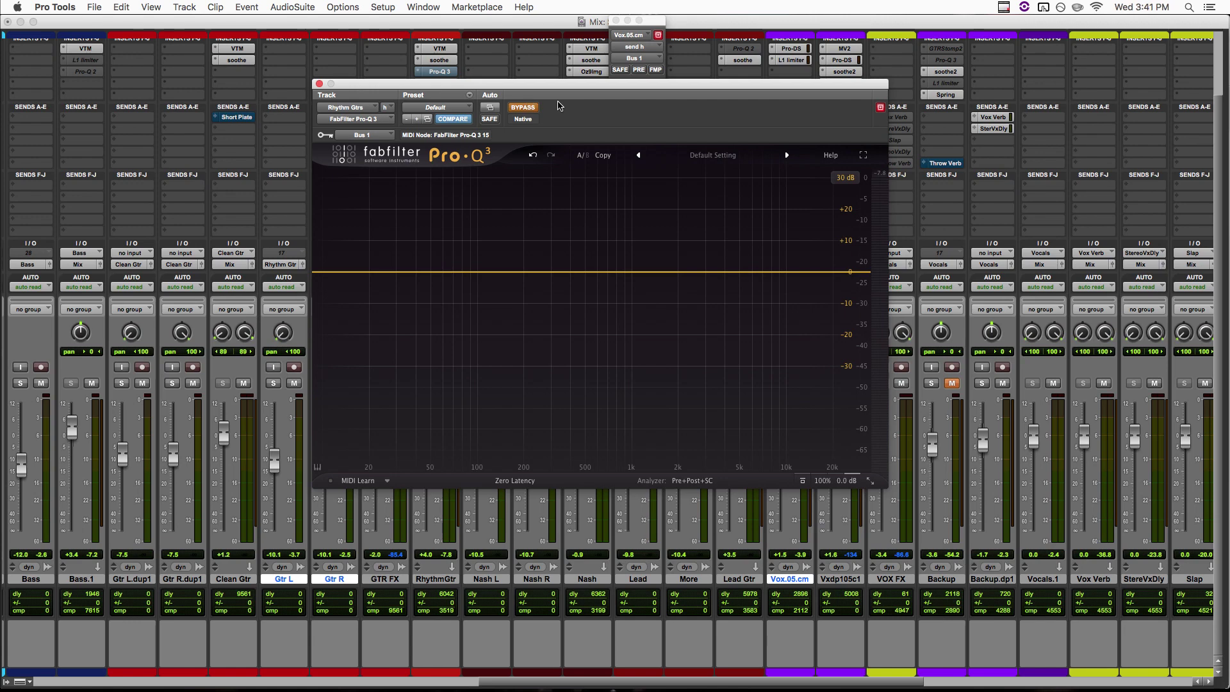
click(523, 108)
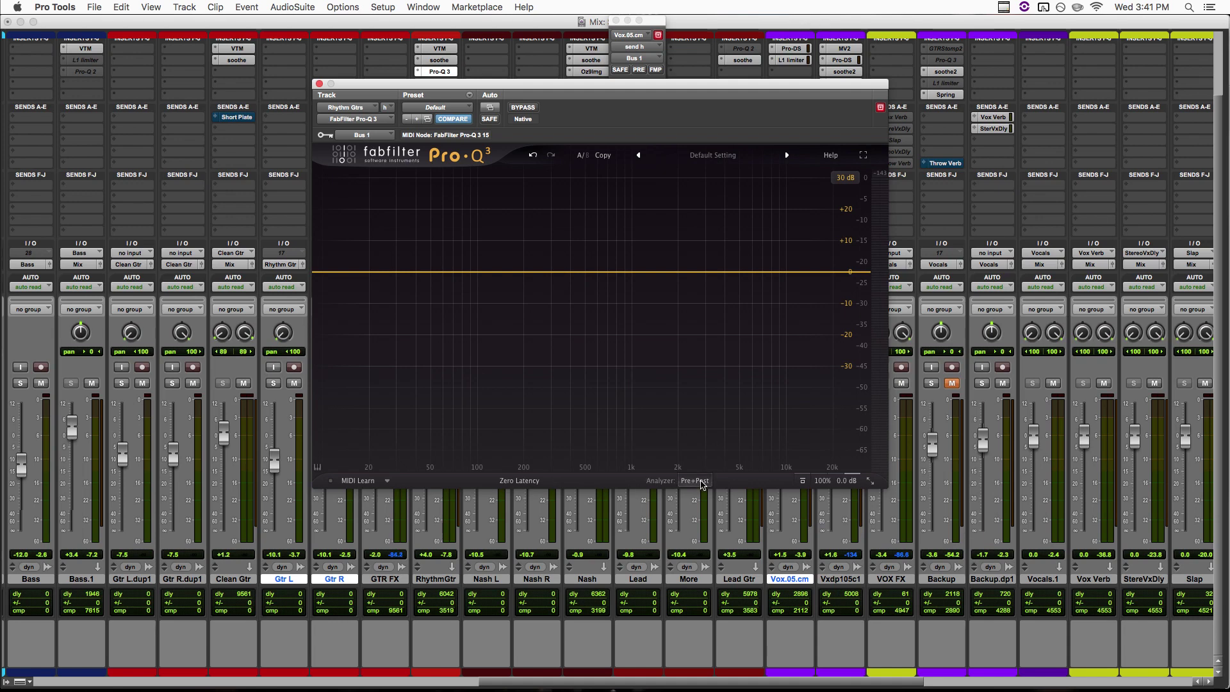
Set the EQ's analyzer to Pre+Post+SC and play the song to compare the vocal side-chain spectrum with the guitars
click(696, 481)
click(663, 293)
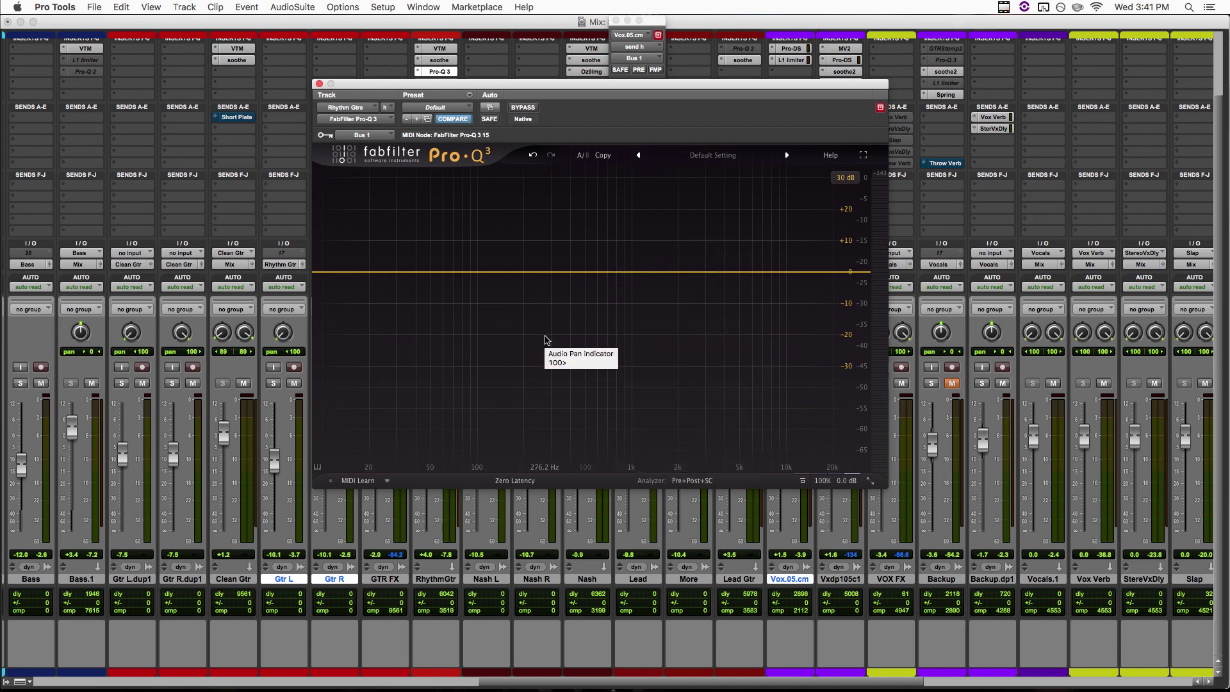
key(space)
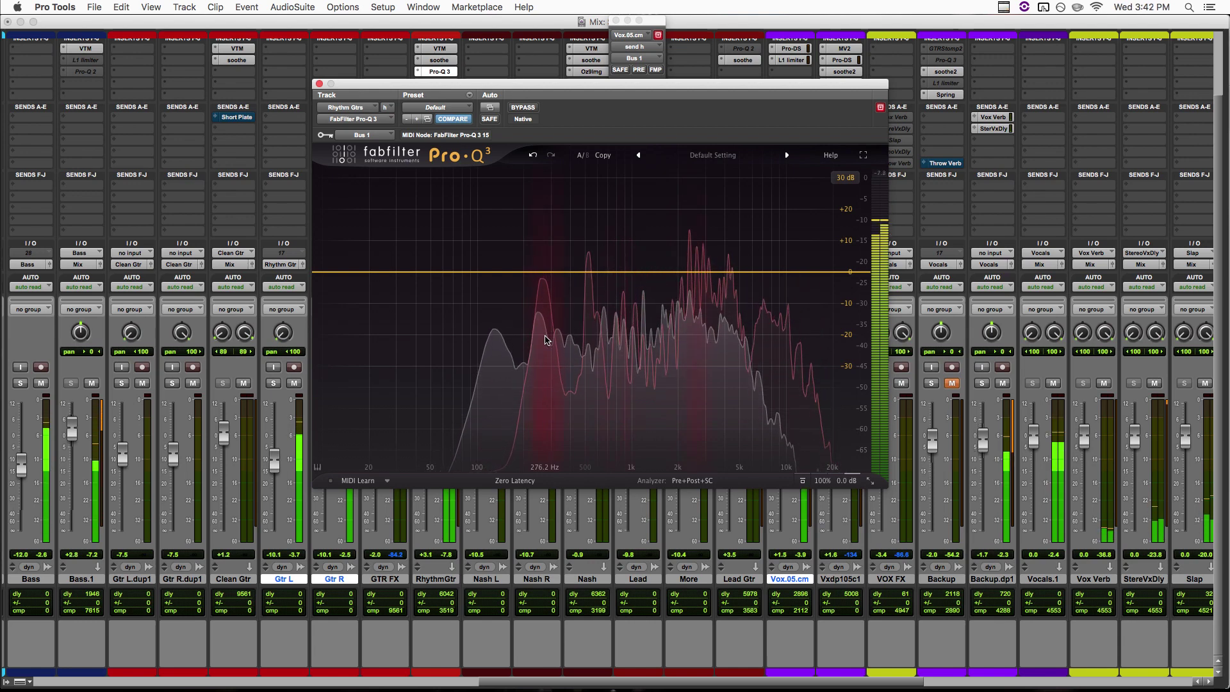
key(space)
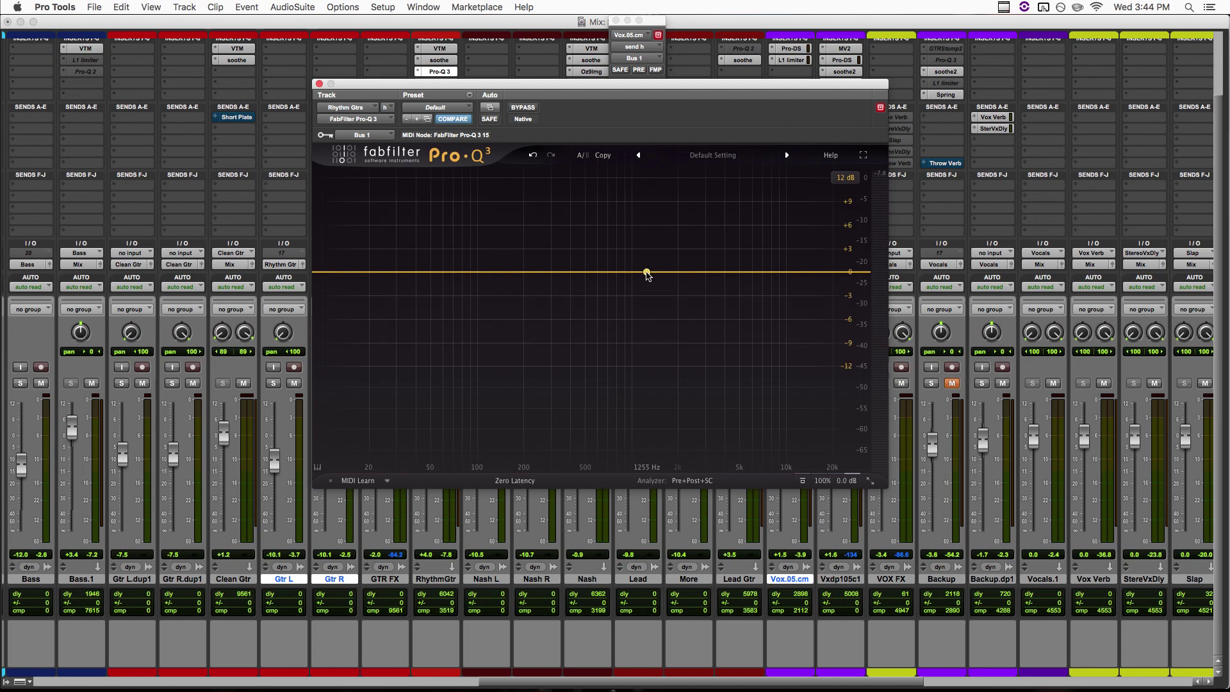
Add a bell band at about 1168 Hz with a cut of about 2.5 dB, 36 dB/oct slope and Q of about 0.65
drag(645, 271, 643, 292)
scroll(643, 292, down, 2)
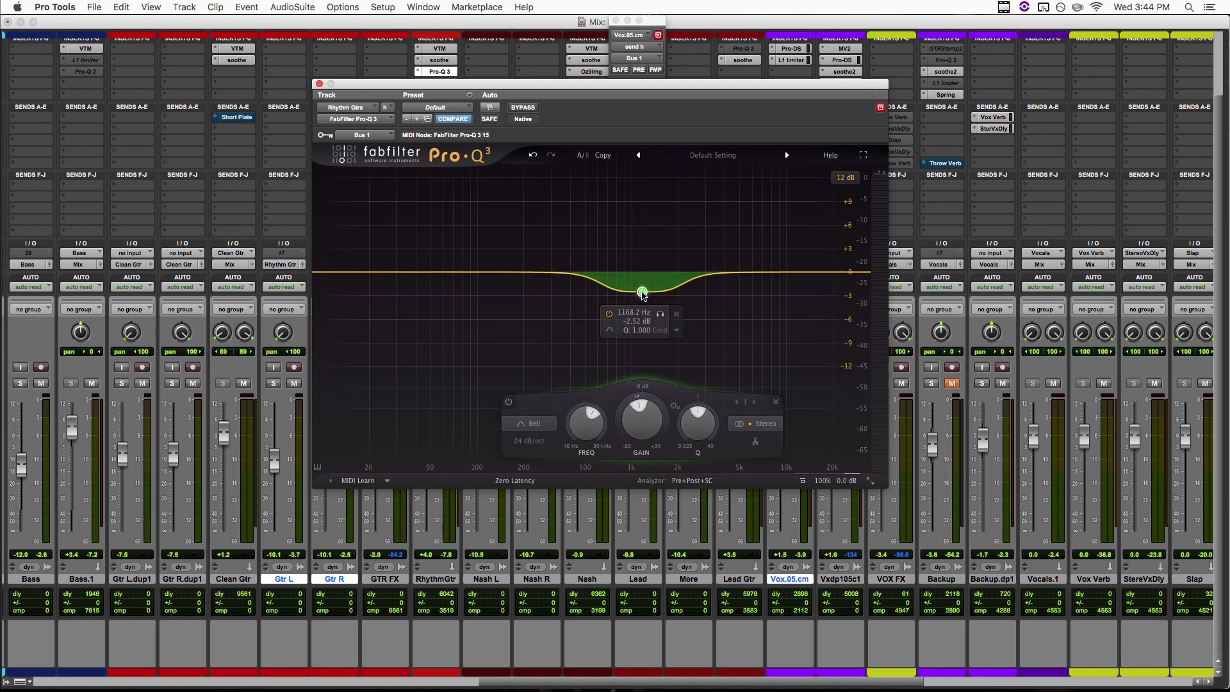
scroll(642, 293, down, 2)
scroll(642, 293, down, 2)
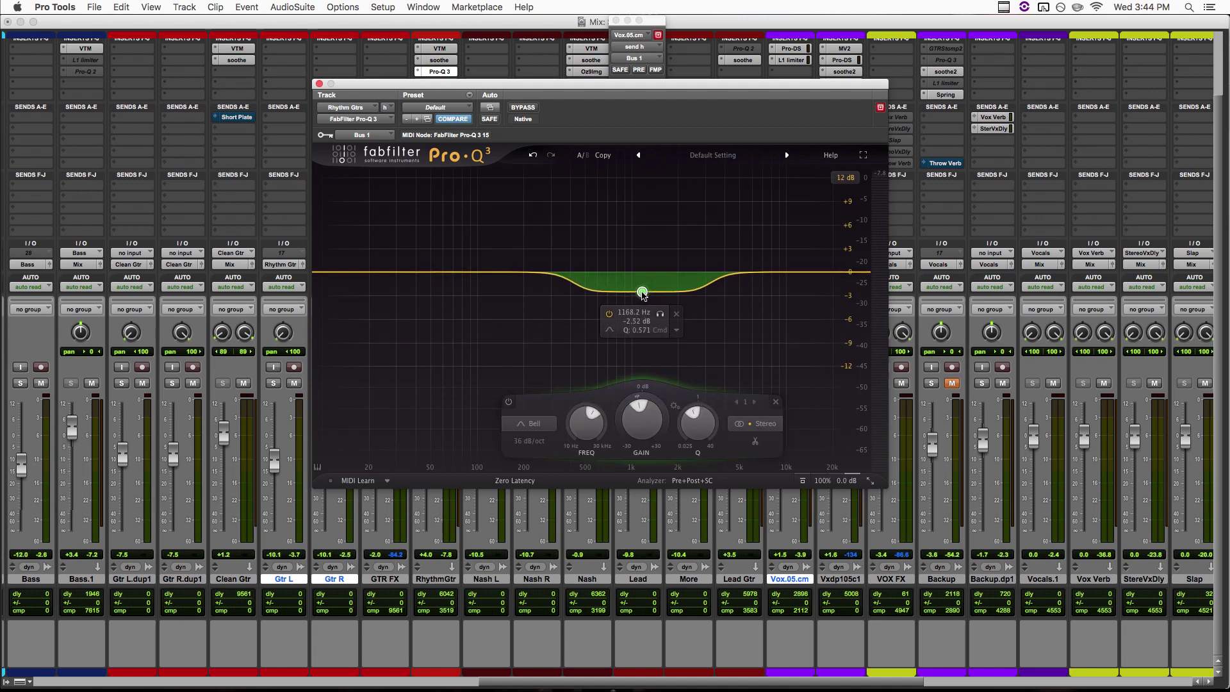
scroll(643, 292, up, 2)
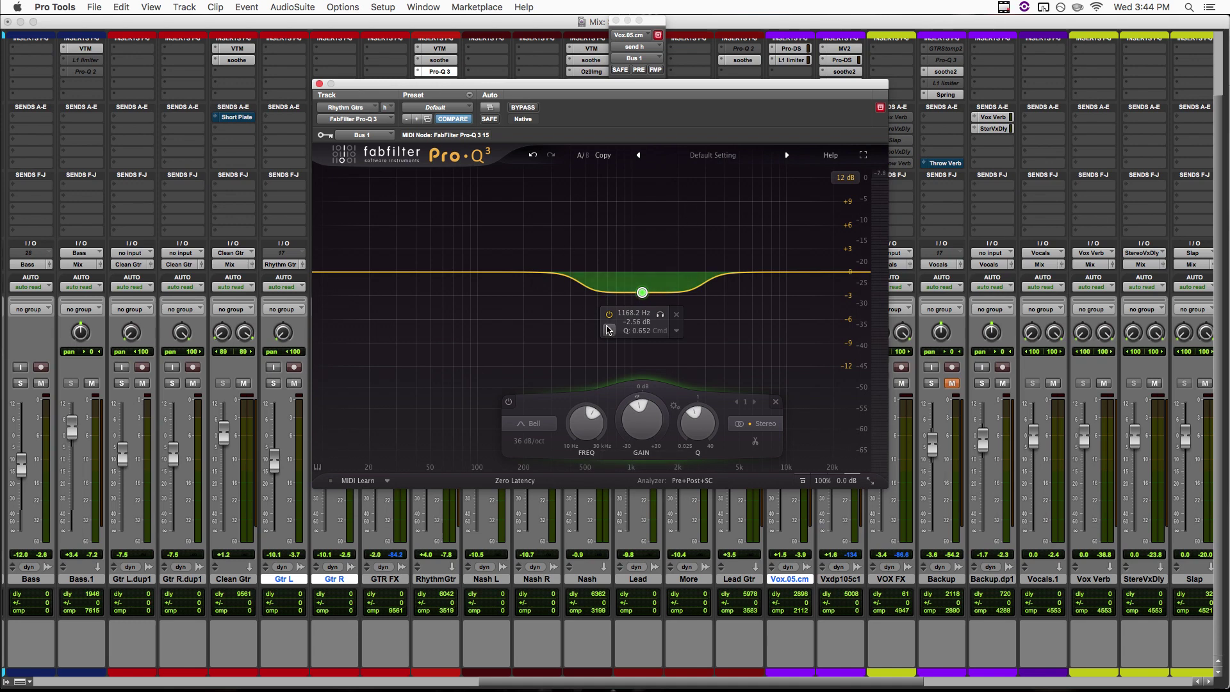
Reset the band's gain to 0 dB and make it dynamic with a range of about -3.4 dB and a manual threshold
double_click(643, 420)
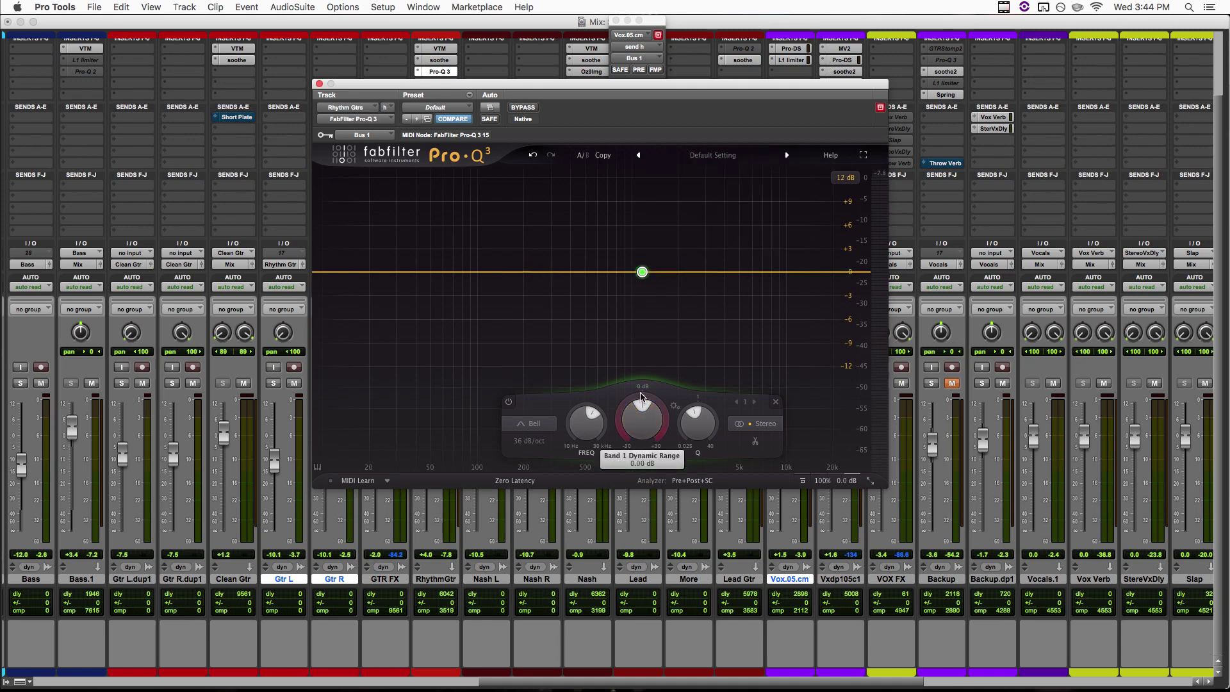
drag(641, 397, 640, 455)
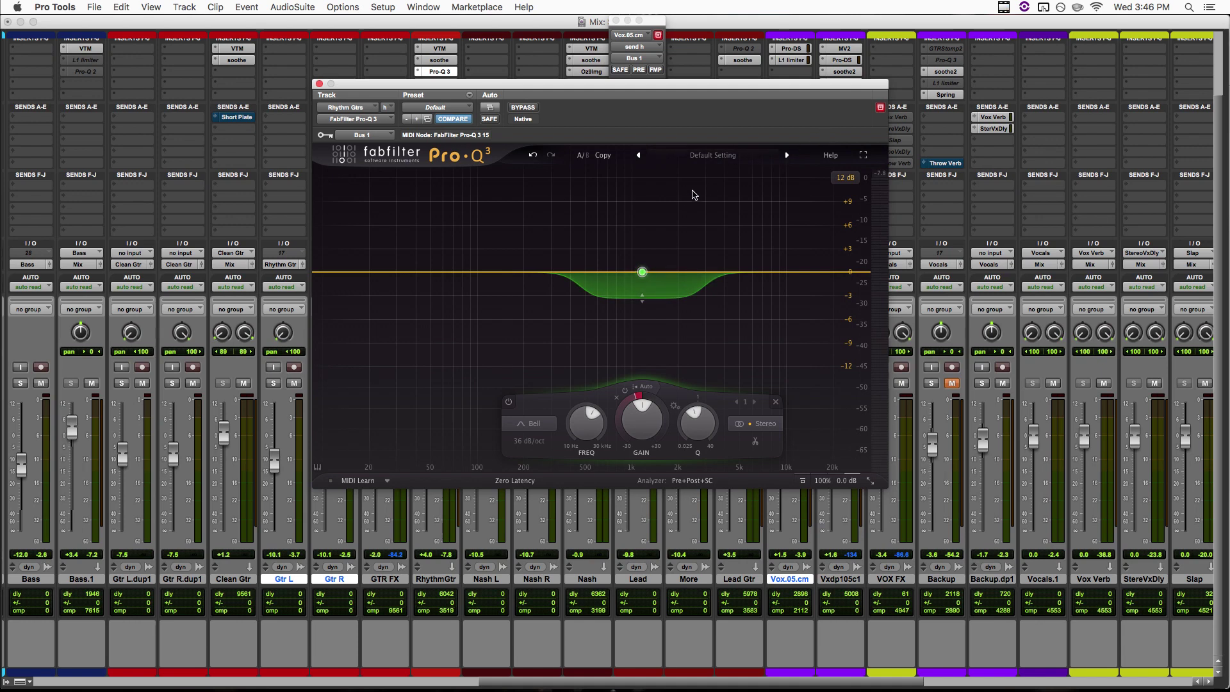
click(646, 386)
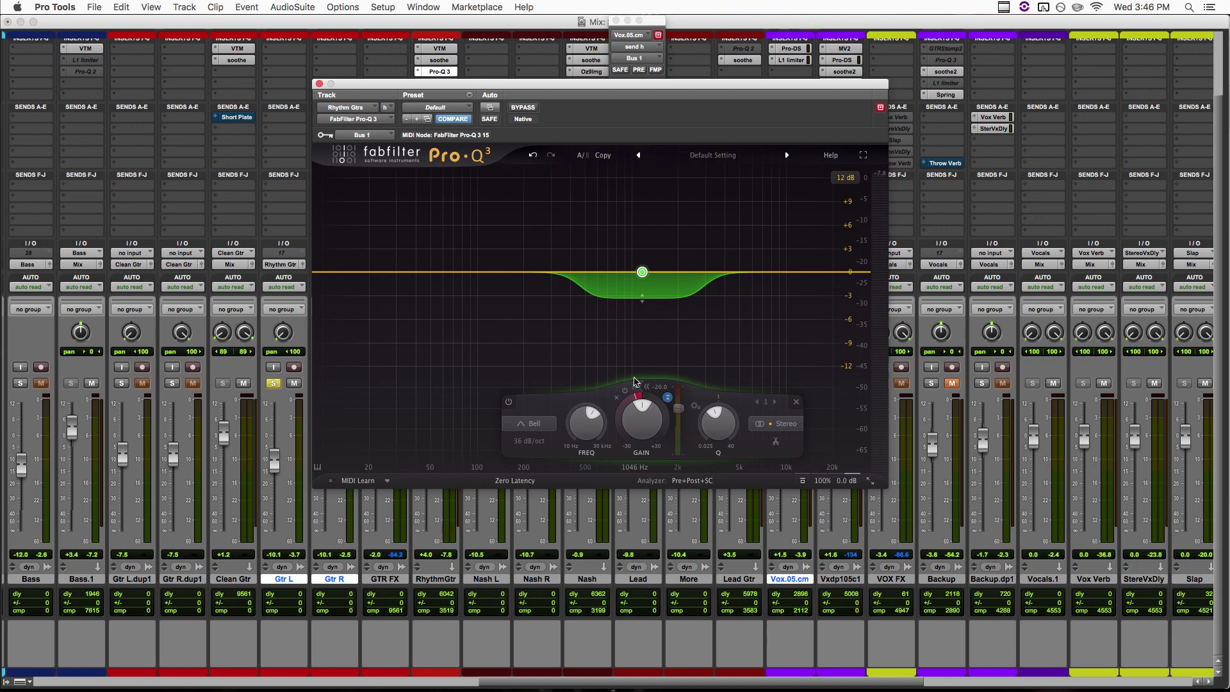
During playback, raise the band's threshold to about -4 dB and reduce its dynamic range to -2.82 dB
mouse_move(643, 320)
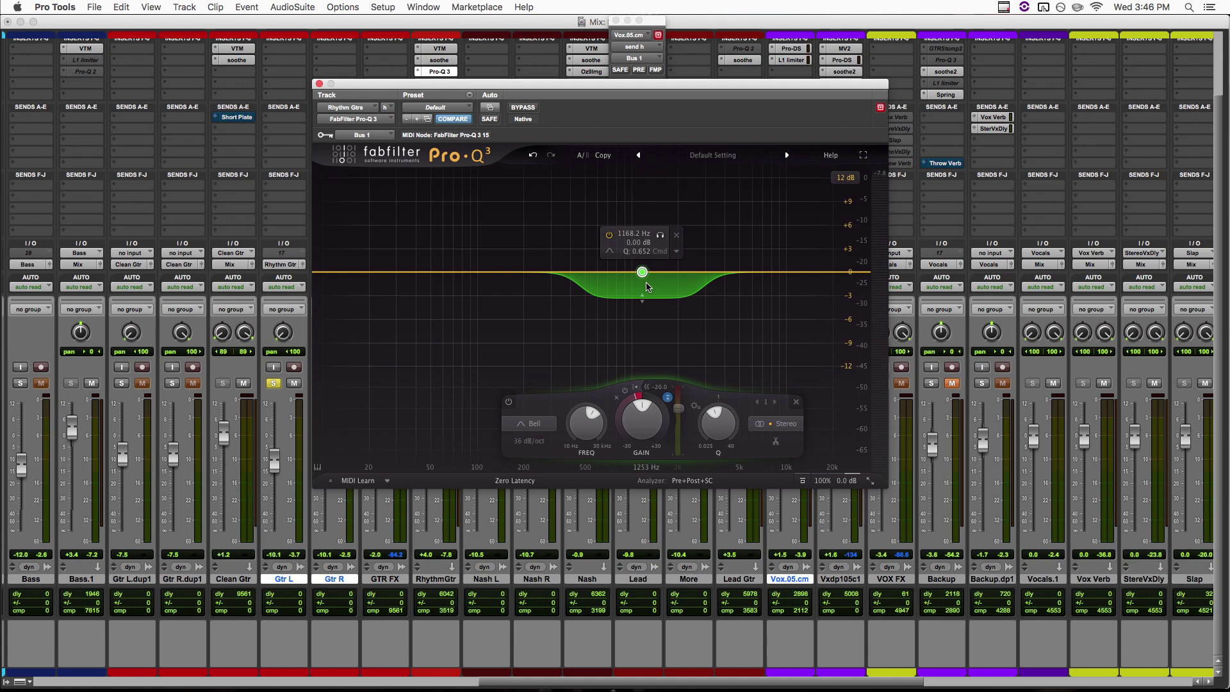
key(space)
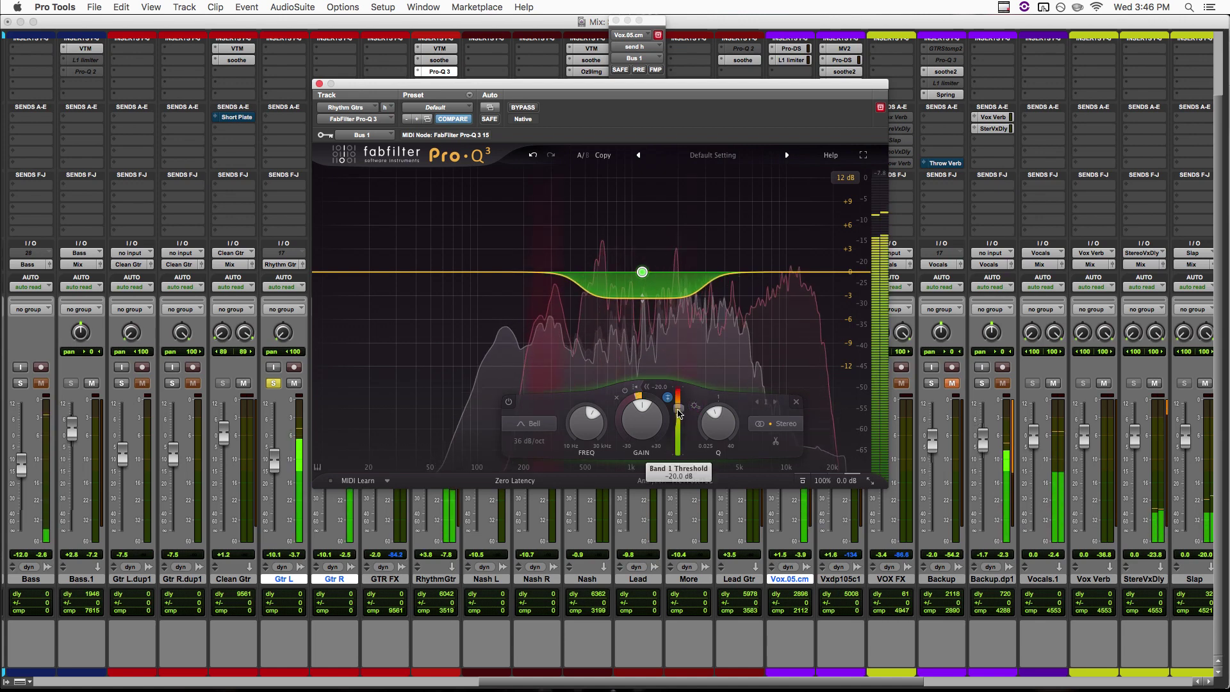
drag(679, 414, 679, 397)
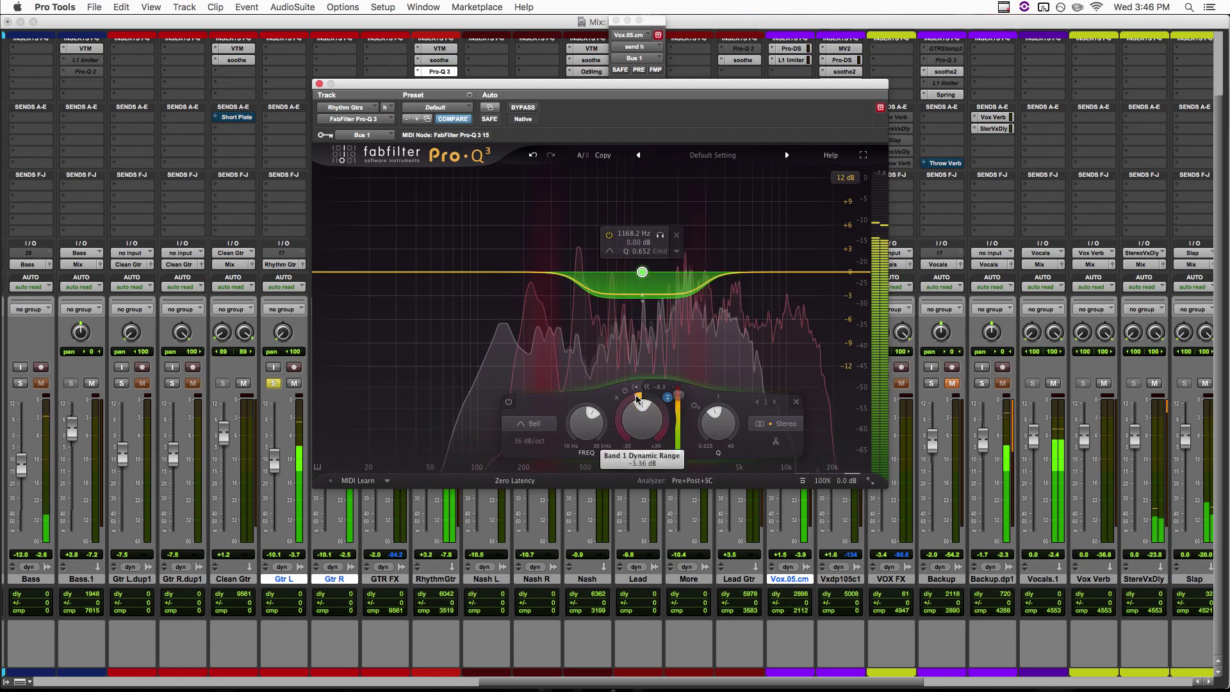
drag(637, 394, 639, 387)
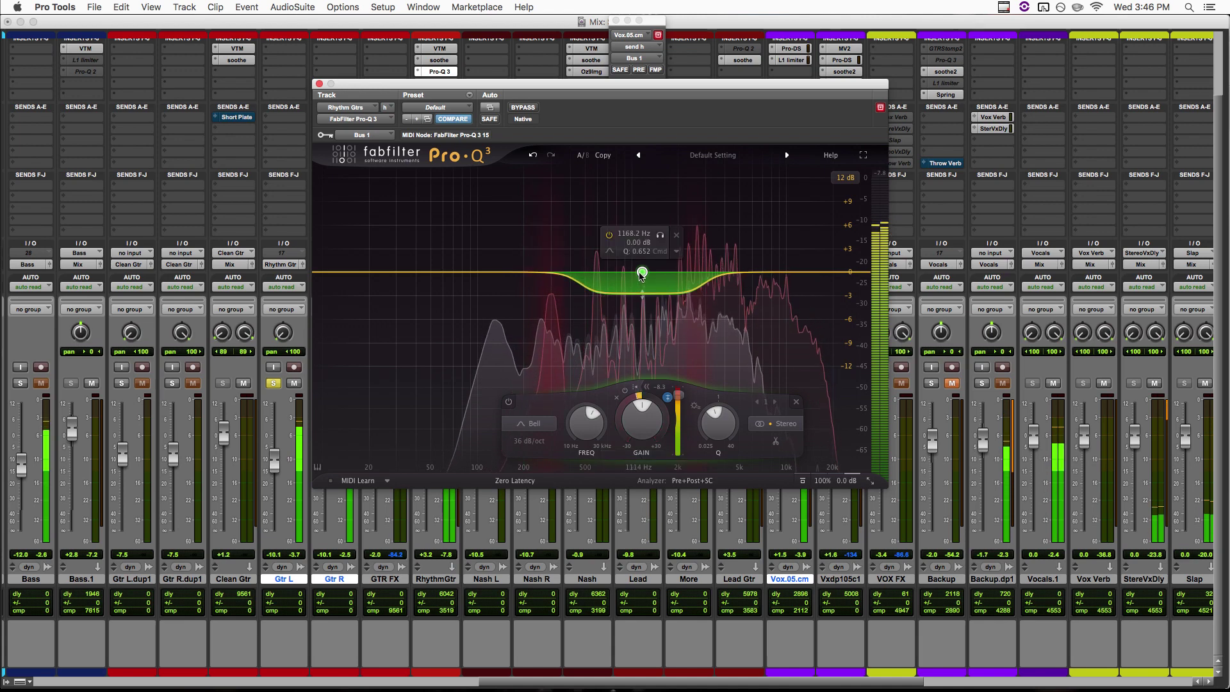
Widen the band to a Q of 0.530 and shift its centre to about 1226 Hz while listening, and stop playback
scroll(643, 276, down, 3)
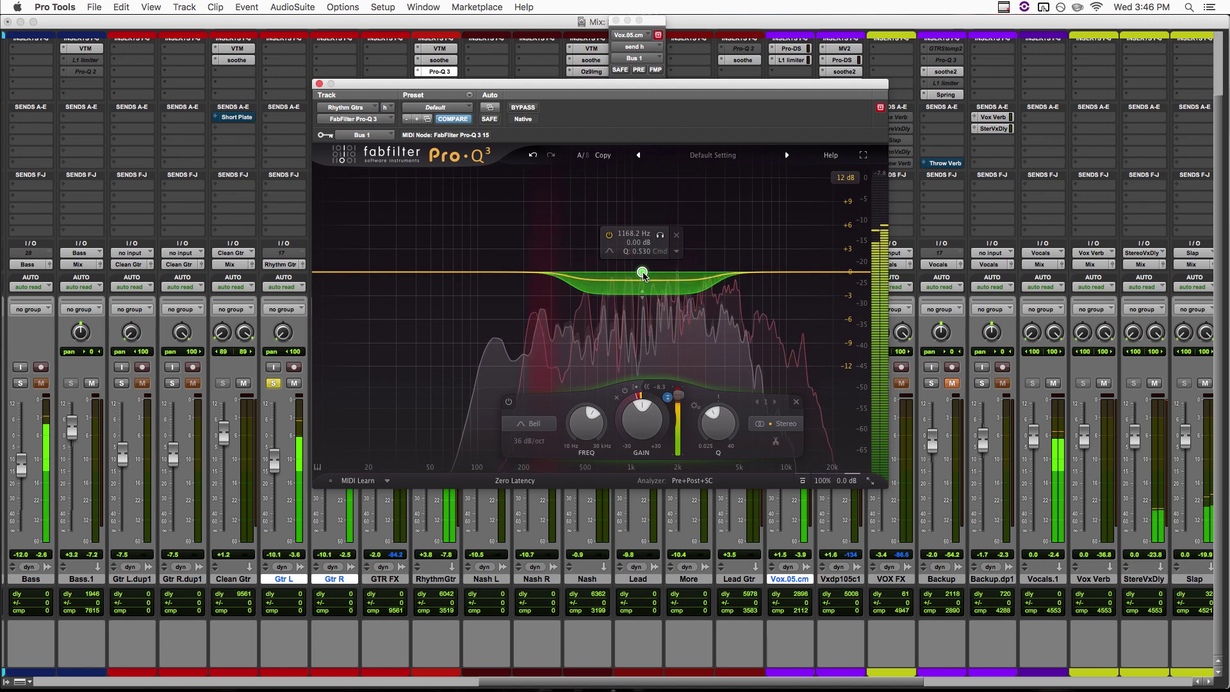
drag(643, 276, 647, 276)
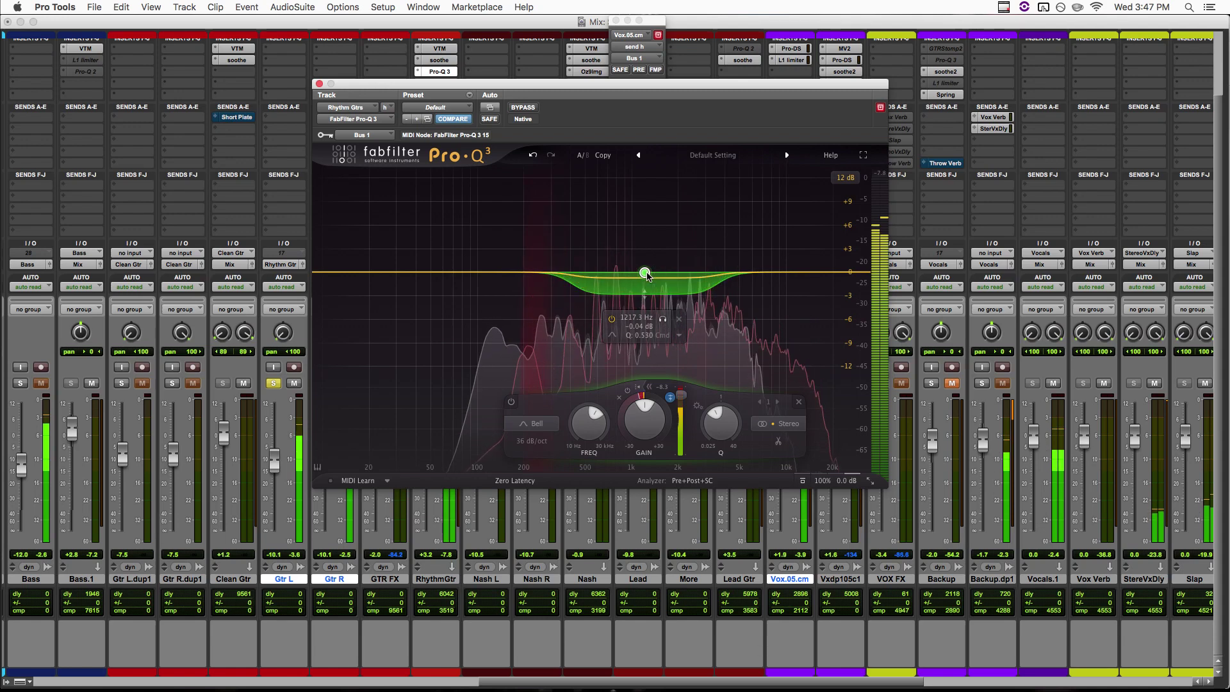
click(638, 359)
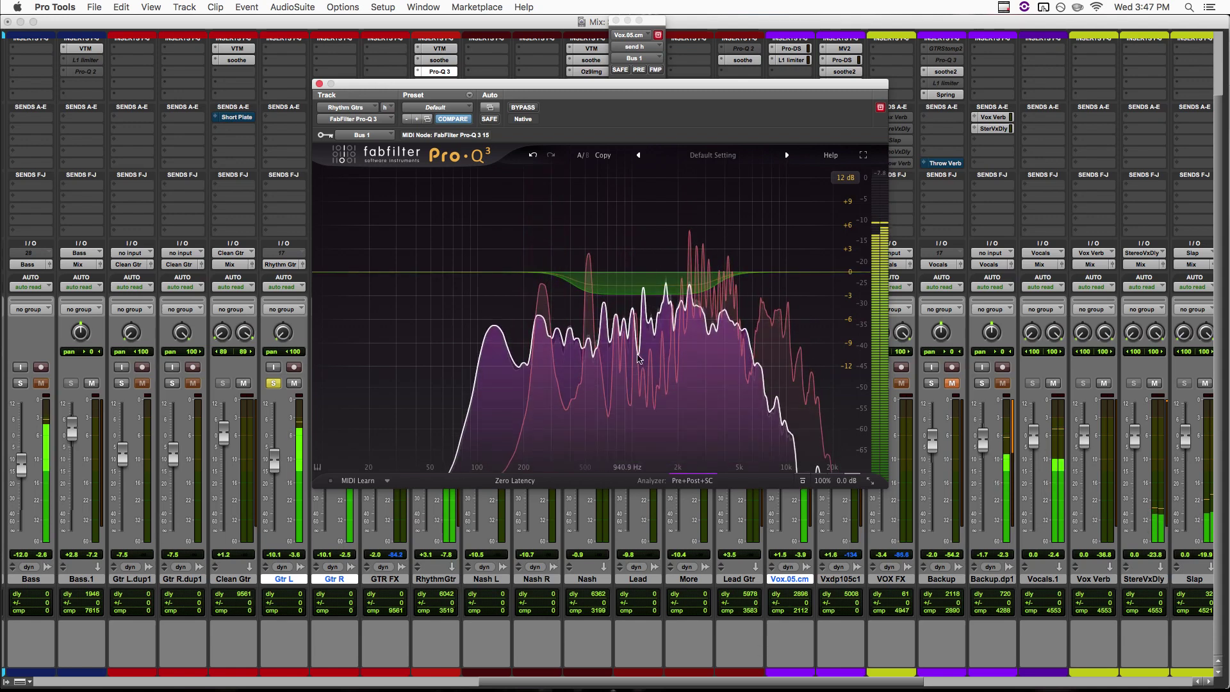
mouse_move(638, 359)
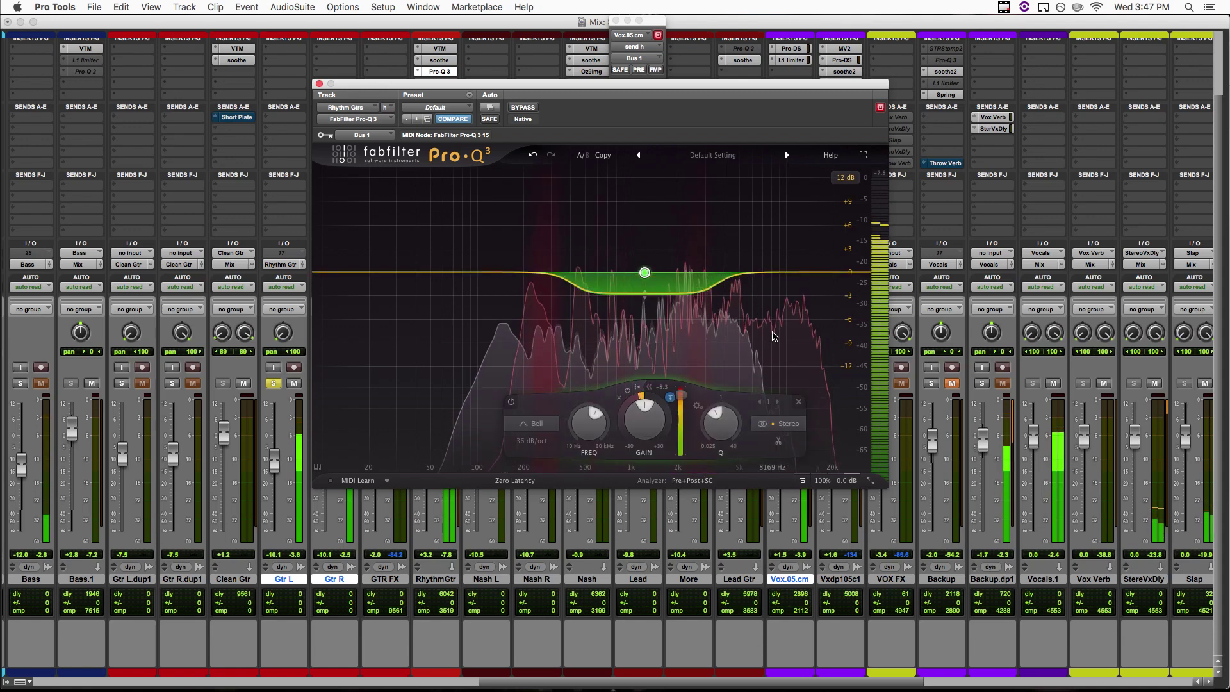
mouse_move(645, 275)
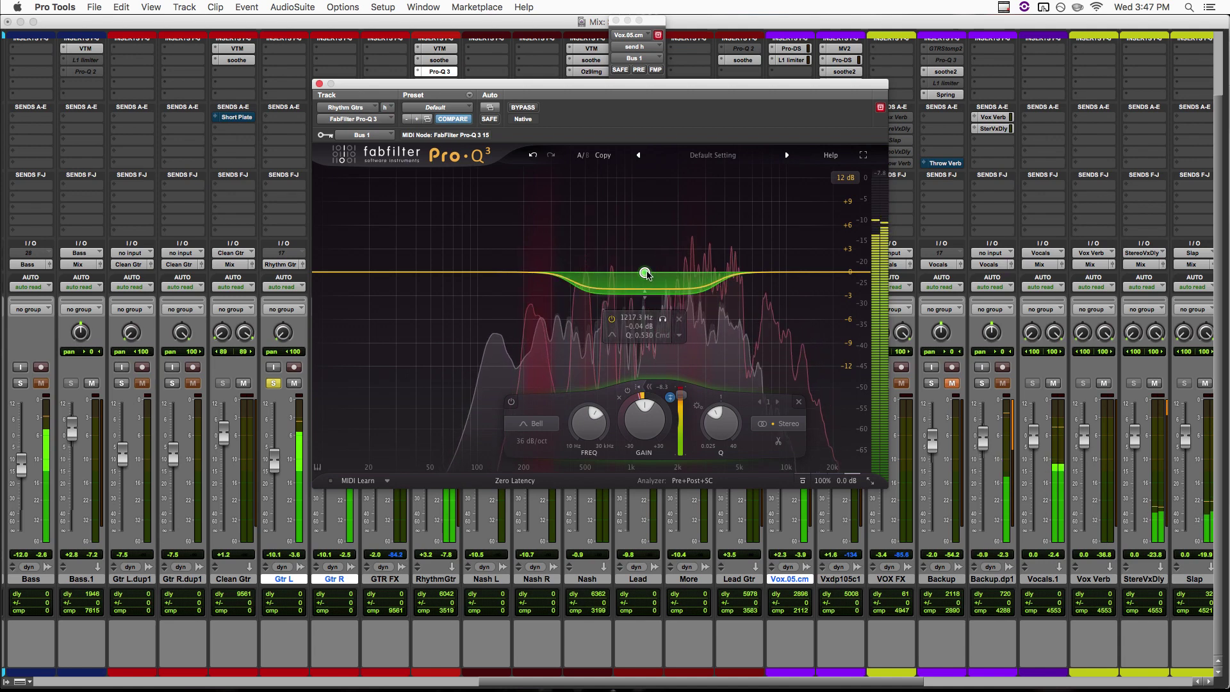
drag(646, 274, 646, 274)
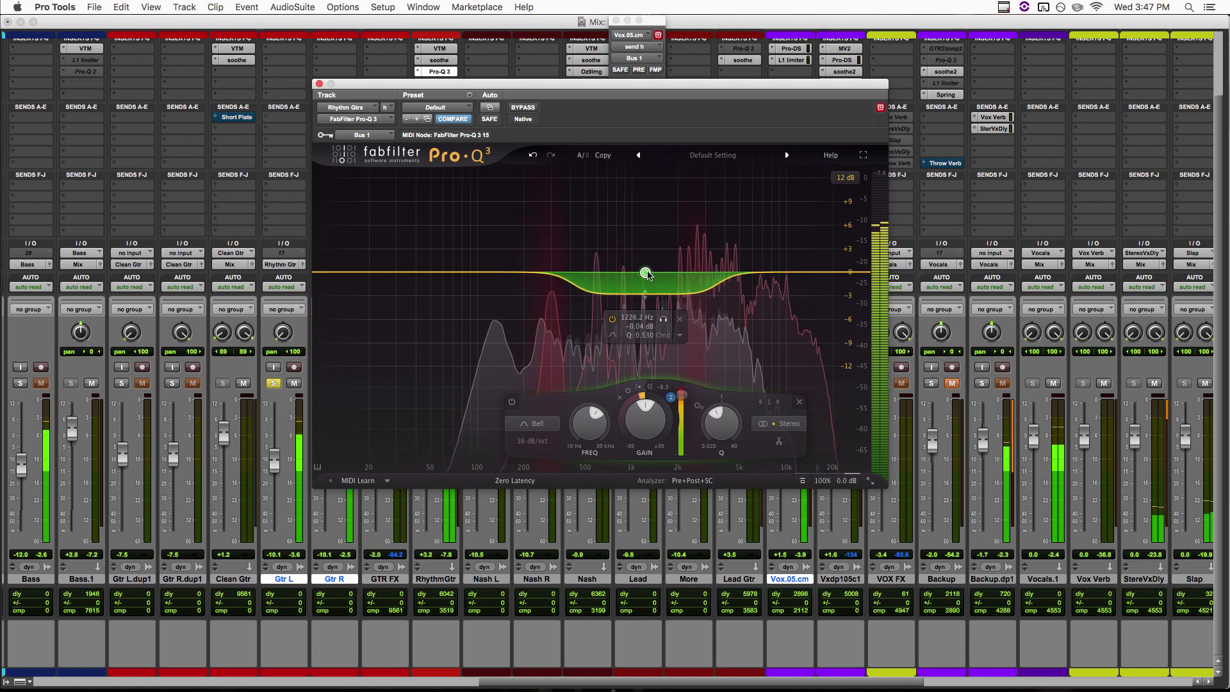
key(space)
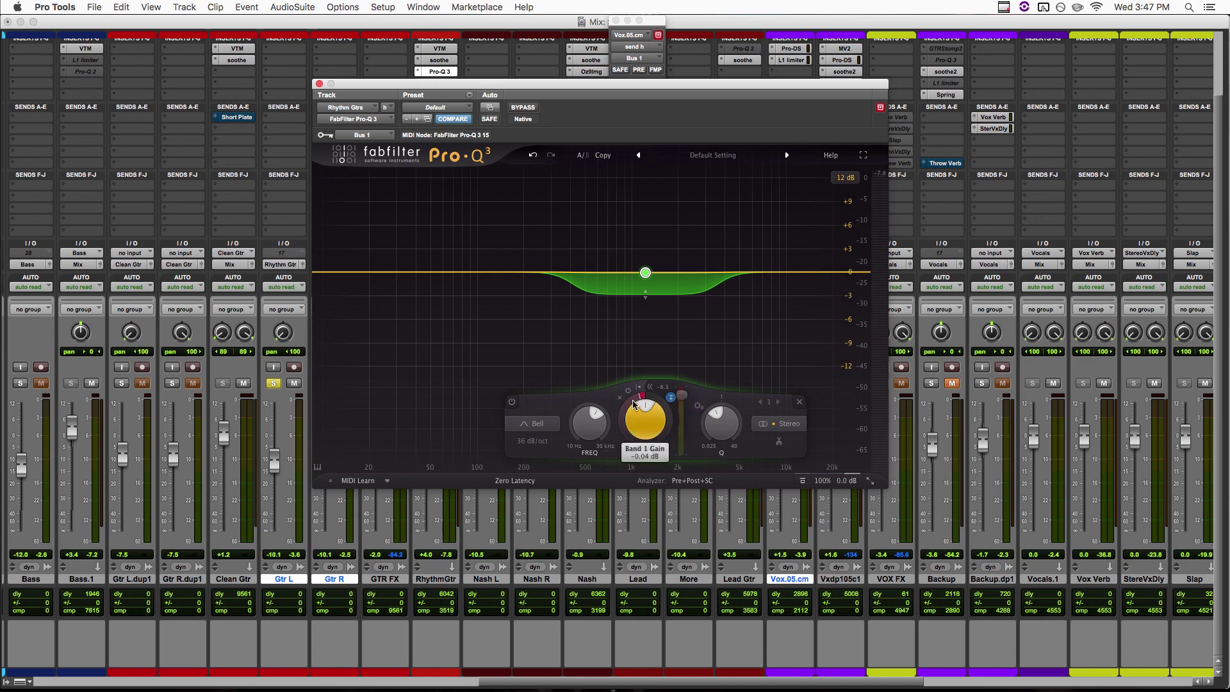
Exaggerate the band's ducking with a much deeper negative dynamic range and a threshold of -19.2 dB
mouse_move(636, 401)
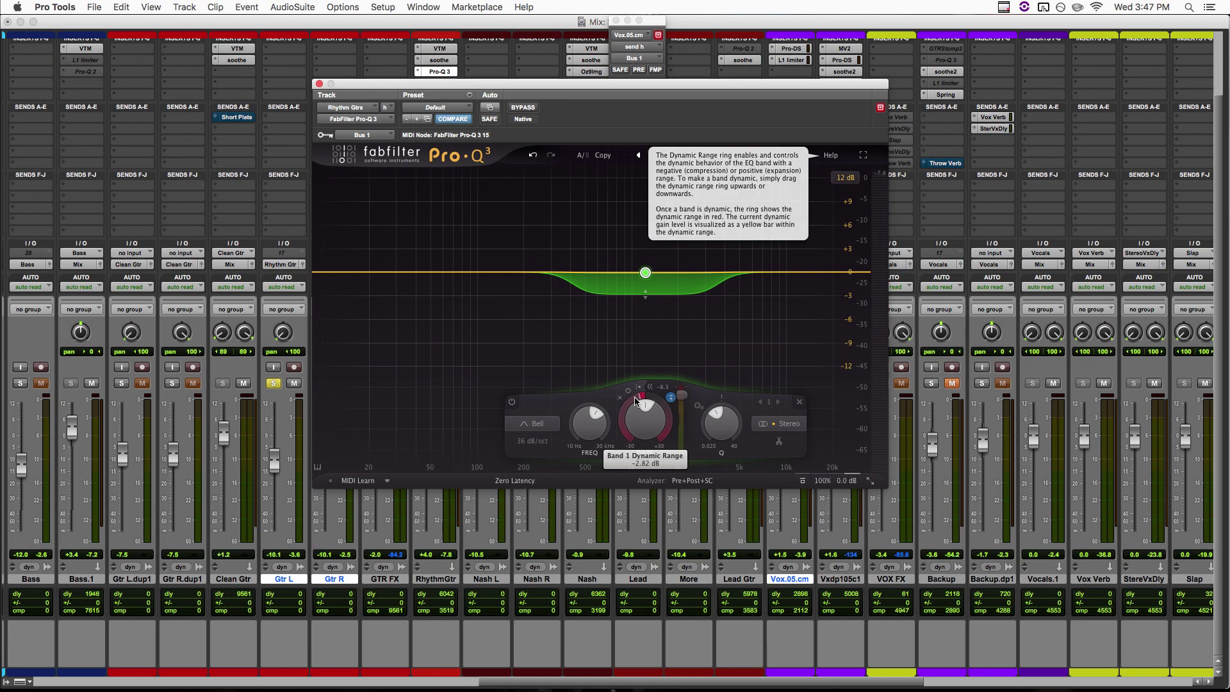
drag(638, 401, 627, 452)
drag(681, 394, 683, 412)
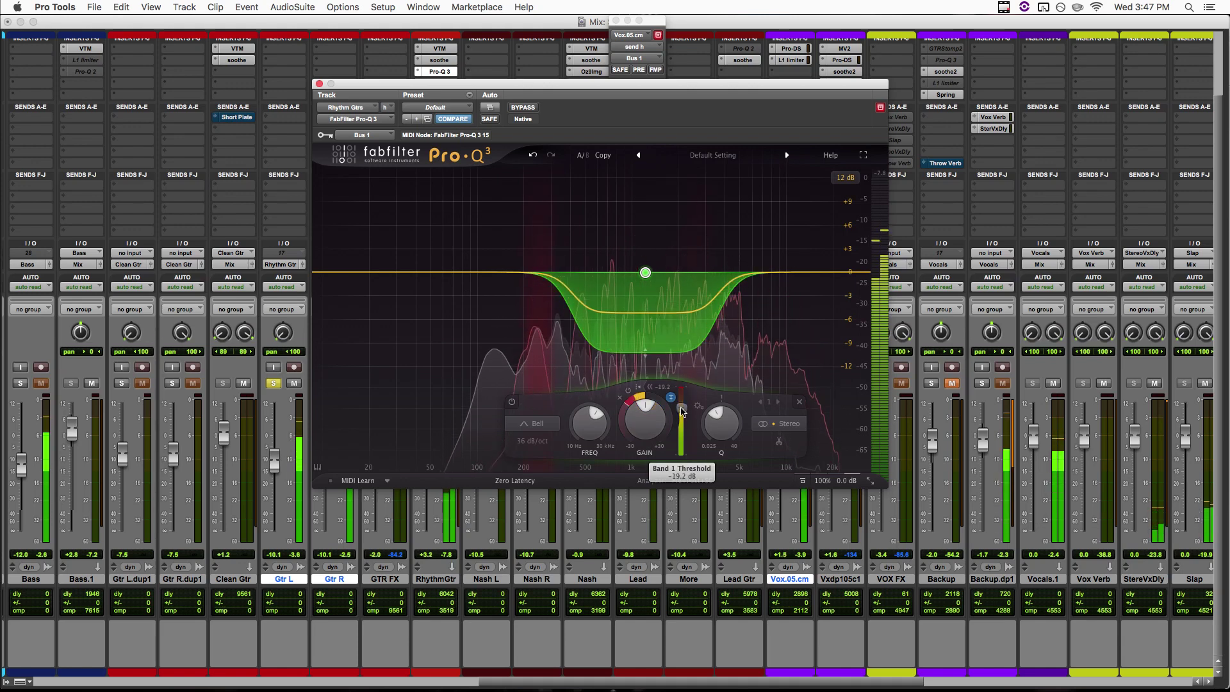
In the Edit window, play the song from bar 34 to check how the exaggerated band follows the vocal
key(super+equal)
scroll(734, 588, left, 3)
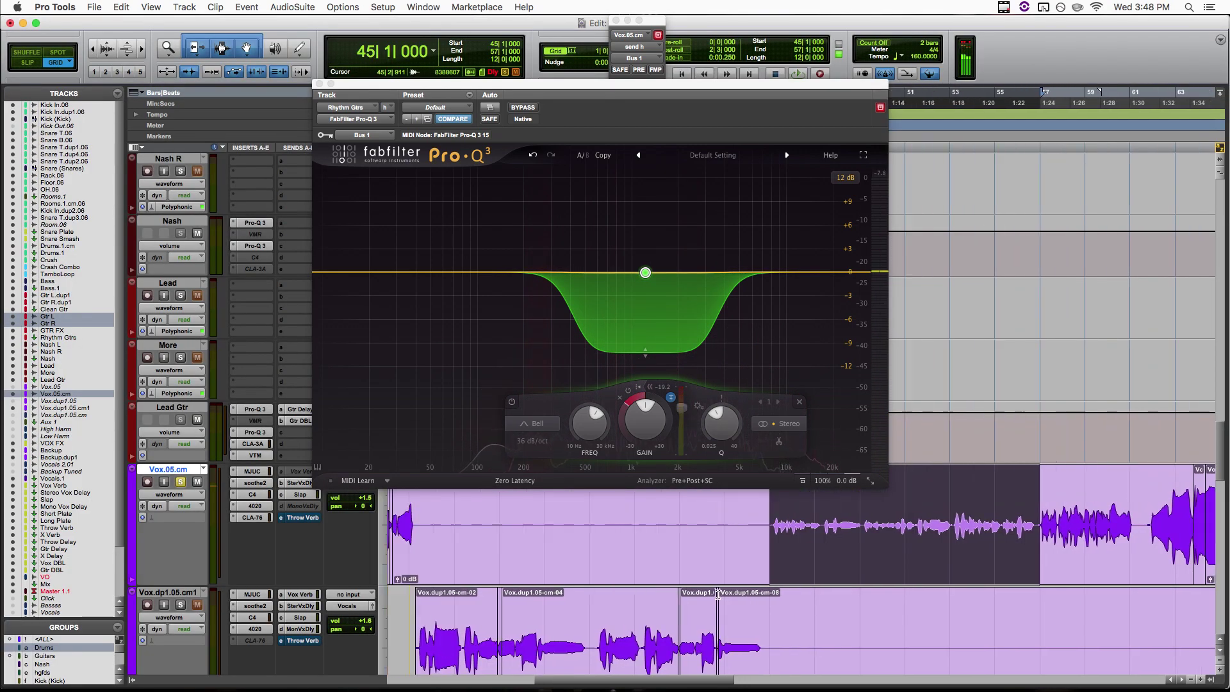
click(570, 524)
key(space)
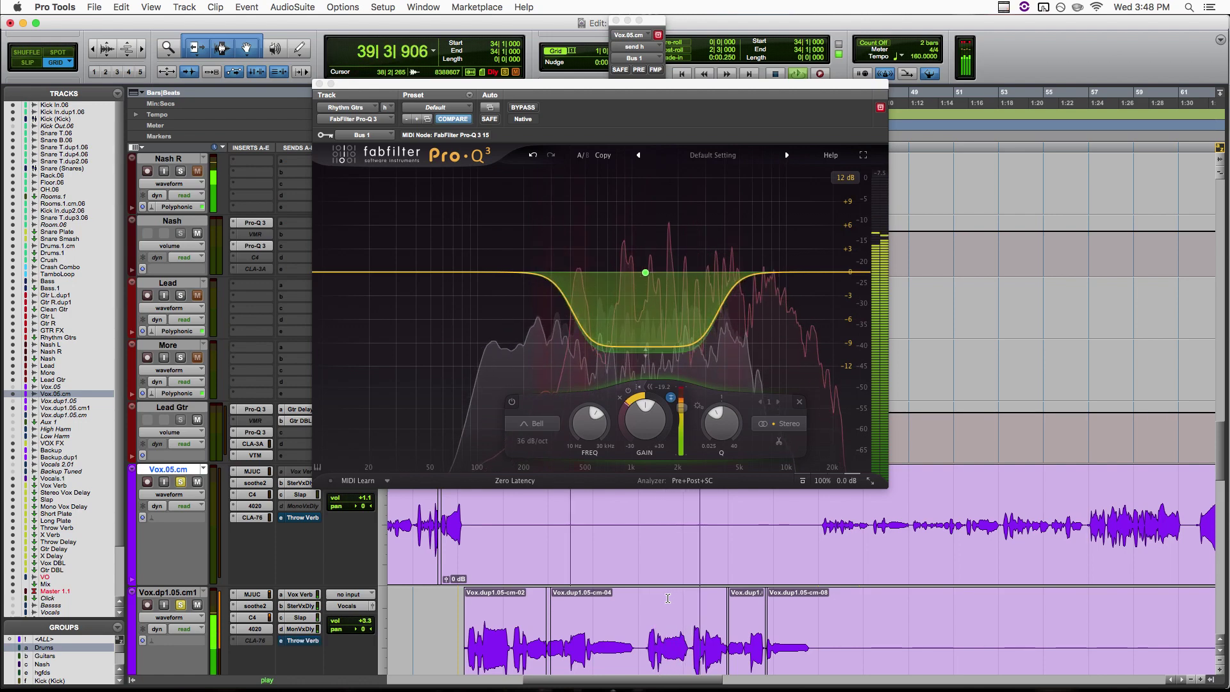
key(space)
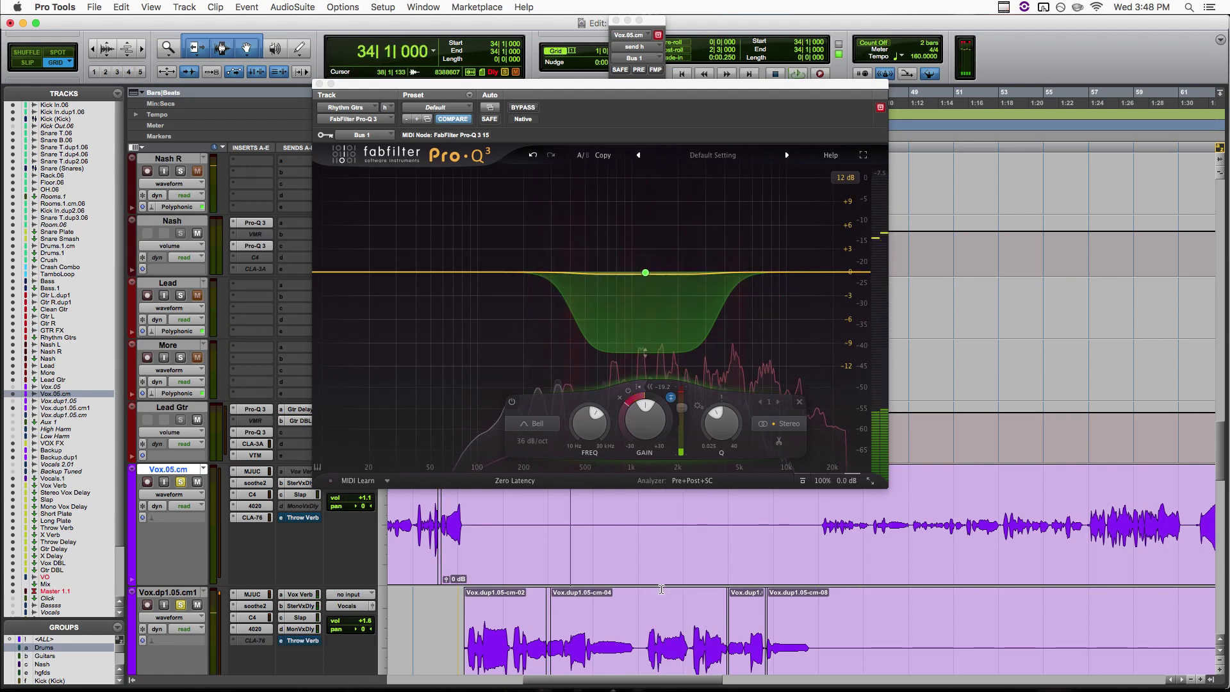
Undo the exaggerated dynamic range and threshold changes in the EQ
mouse_move(624, 282)
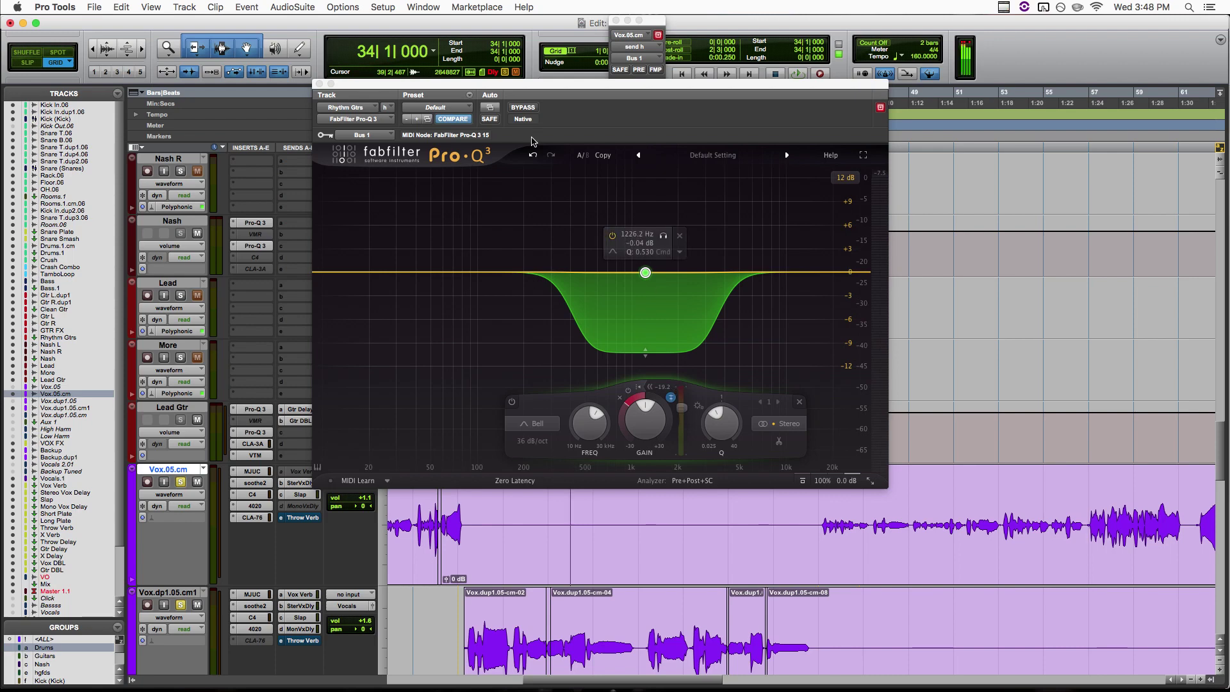
click(535, 159)
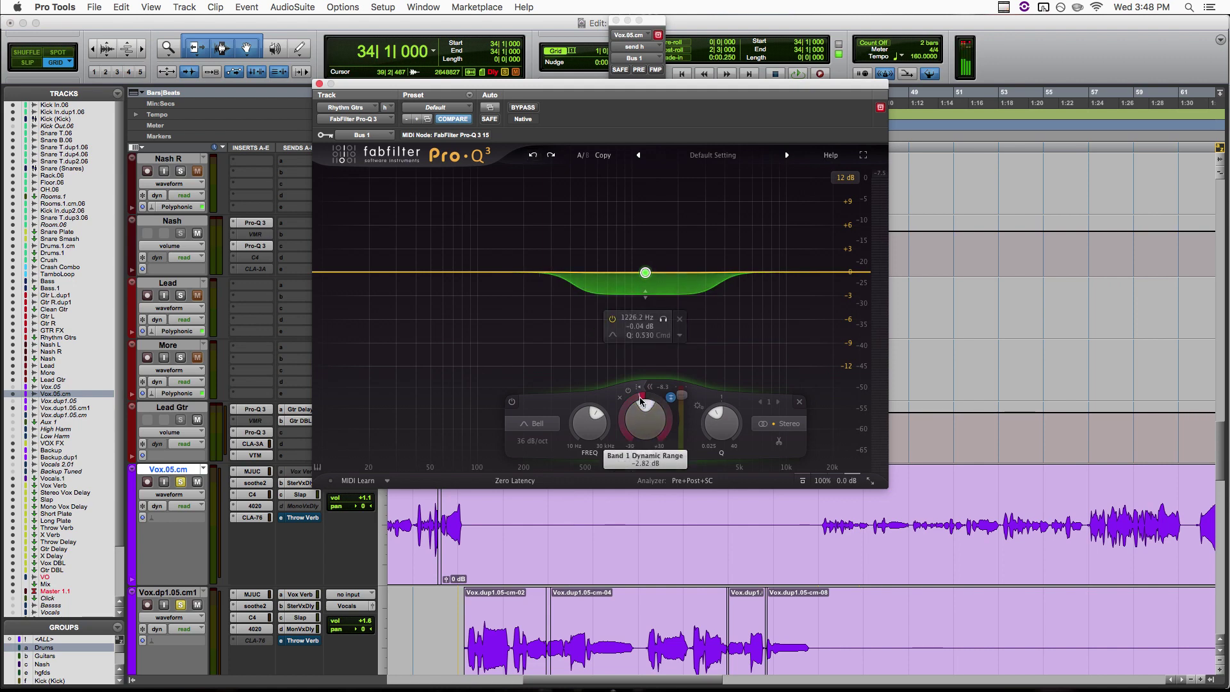
mouse_move(641, 401)
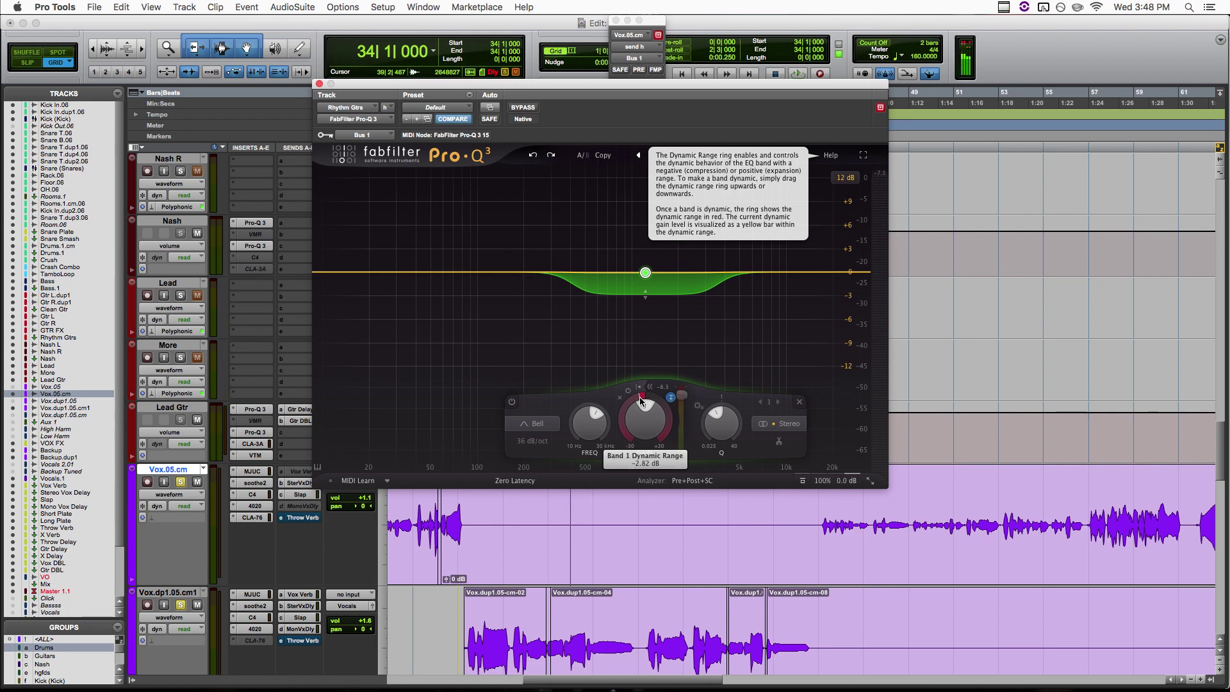
Return to the Mix window and play the song, comparing the guitars with the Pro-Q 3 bypassed and active
key(super+equal)
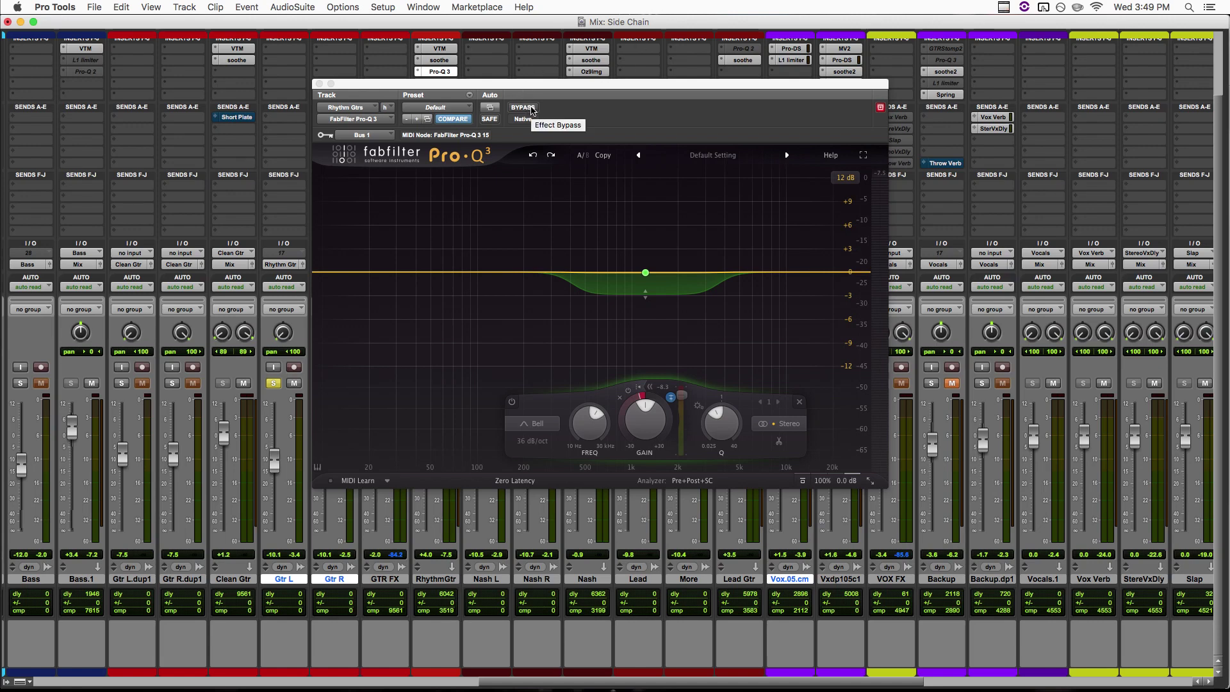
key(space)
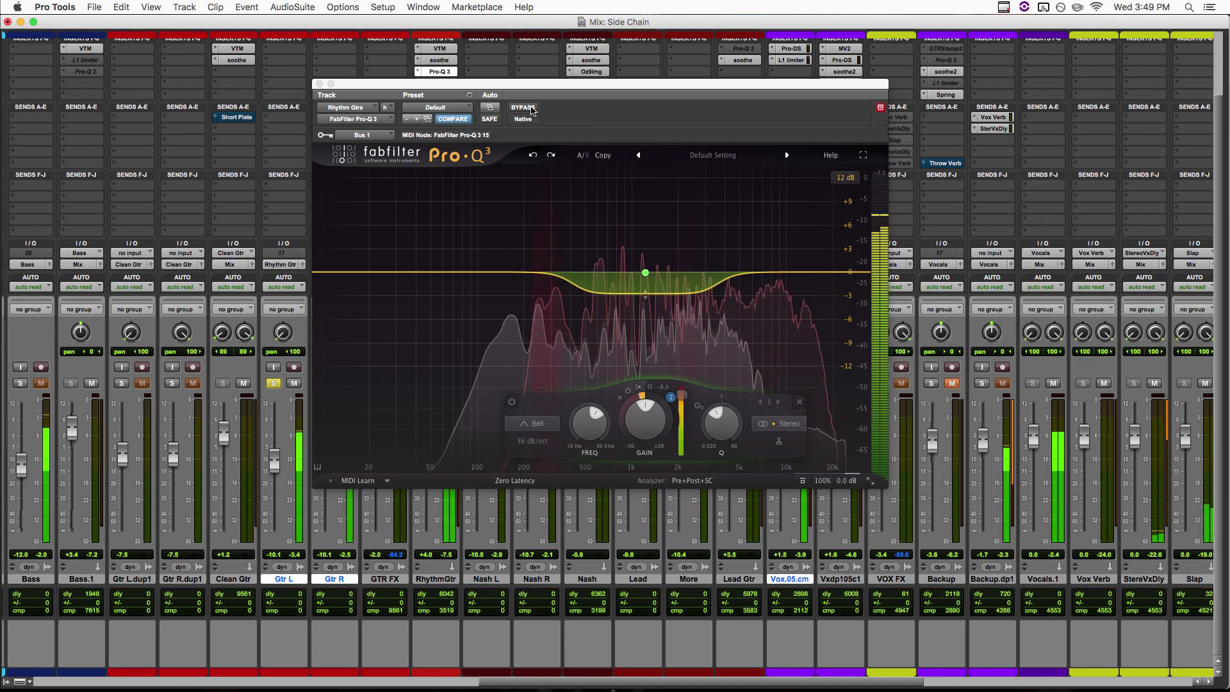
click(522, 108)
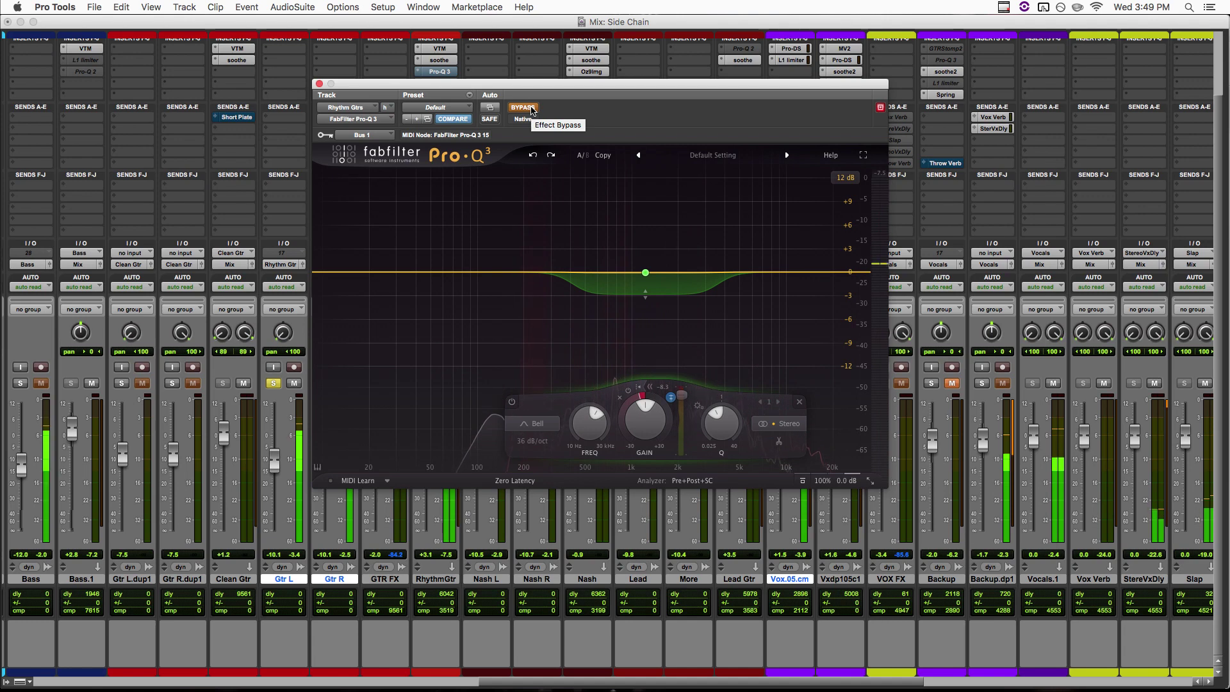
click(531, 109)
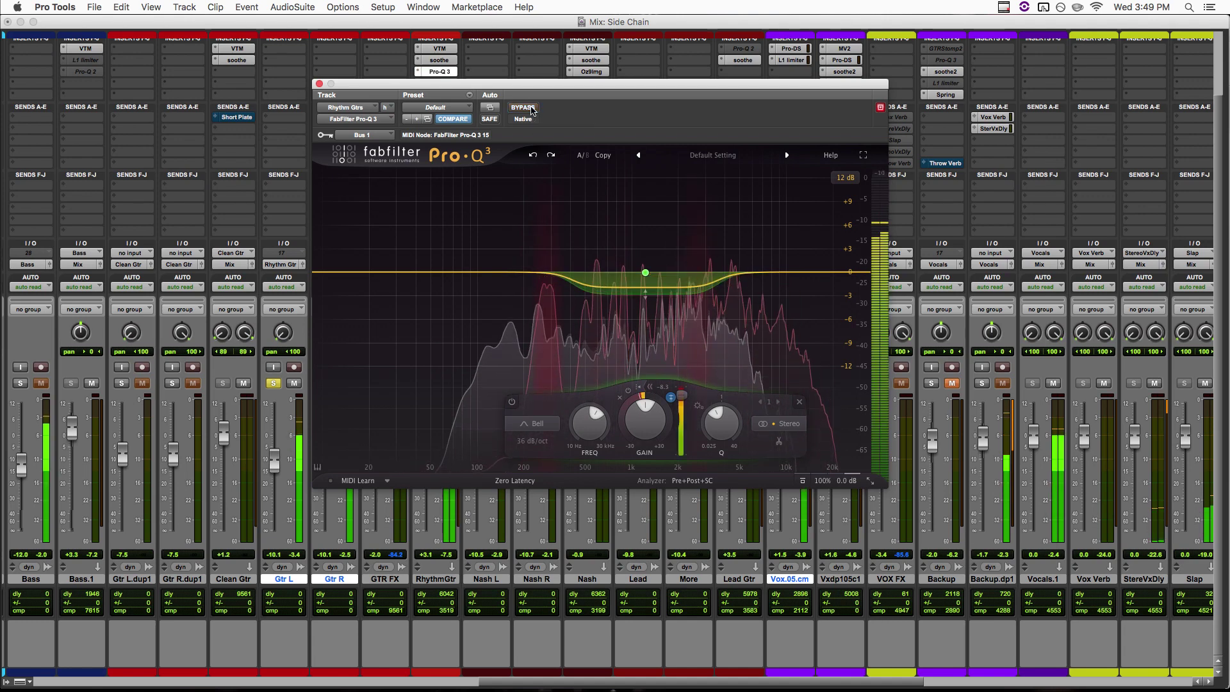
Keep comparing the soloed rhythm guitars with the Pro-Q 3 bypassed and active, ending with it active, and stop playback
click(531, 109)
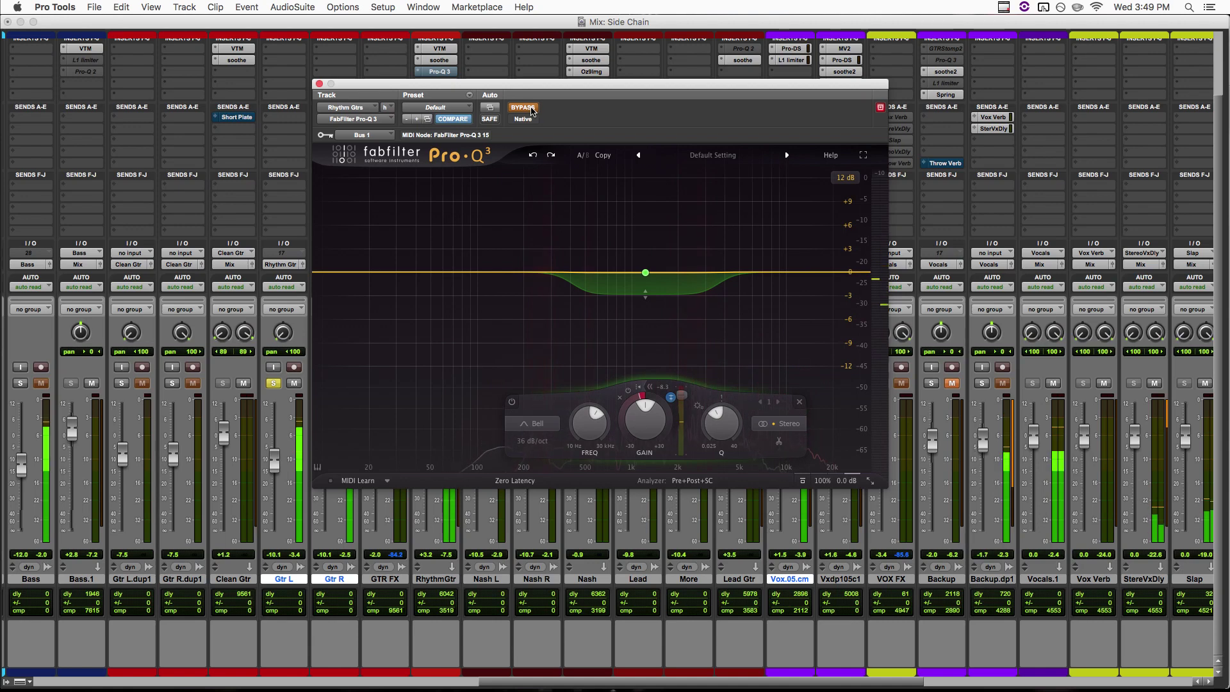
click(531, 109)
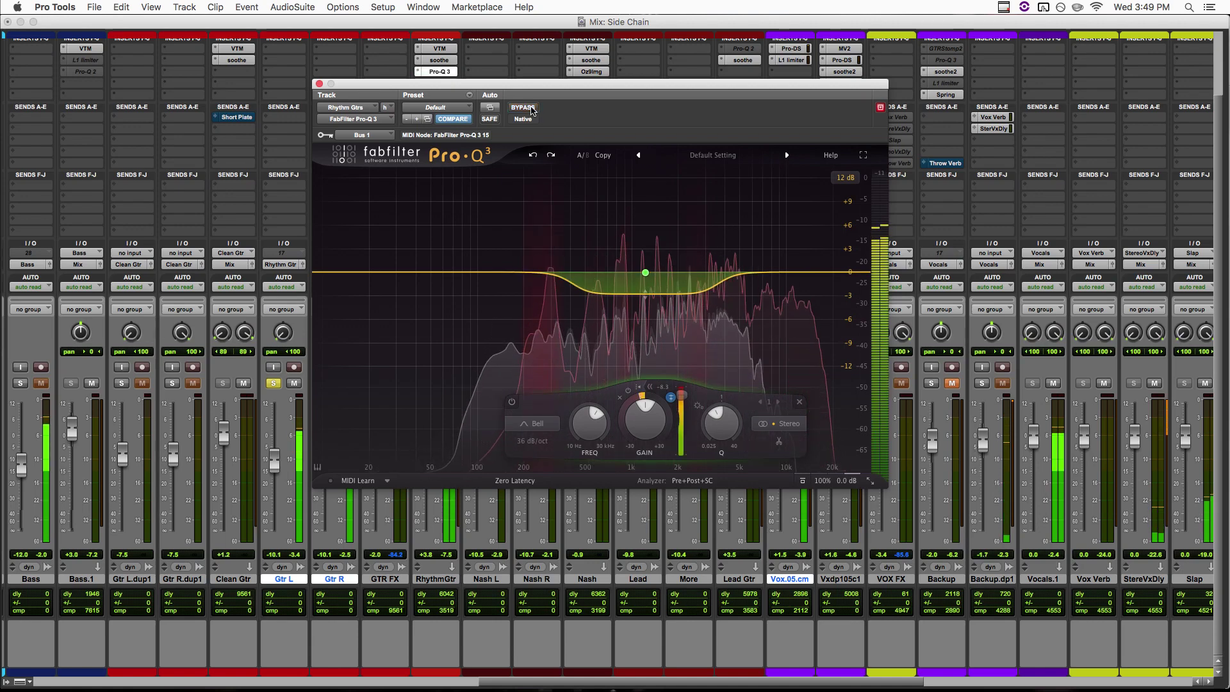
click(531, 109)
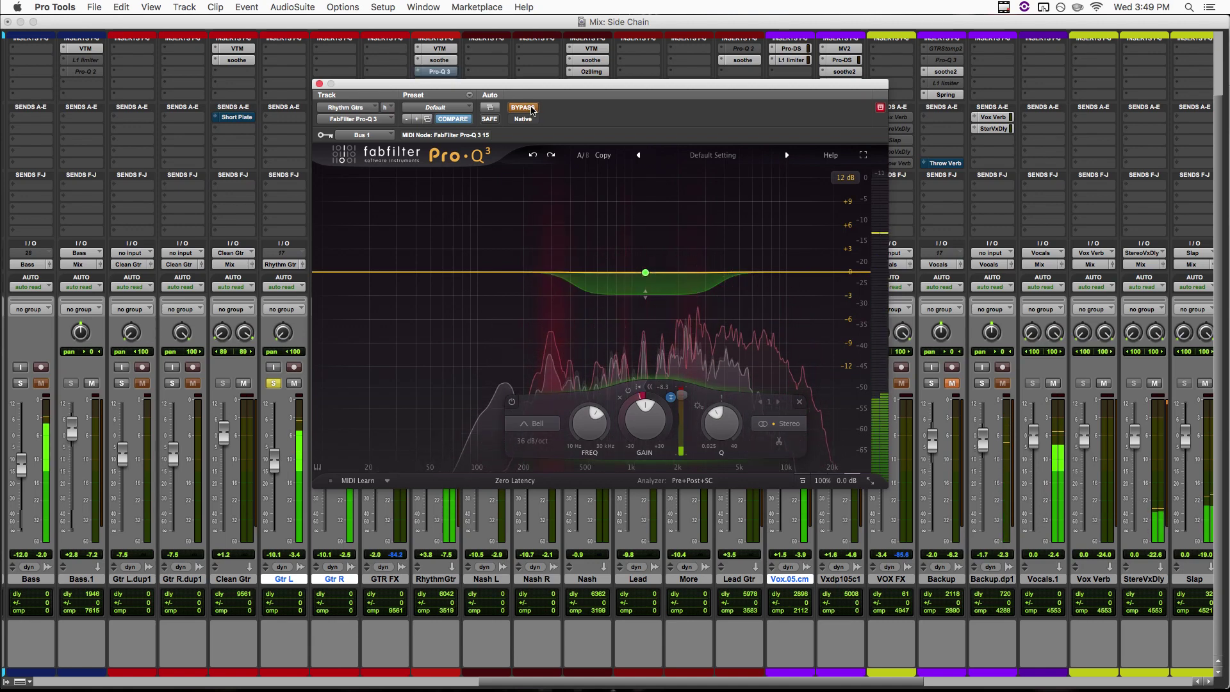
click(531, 109)
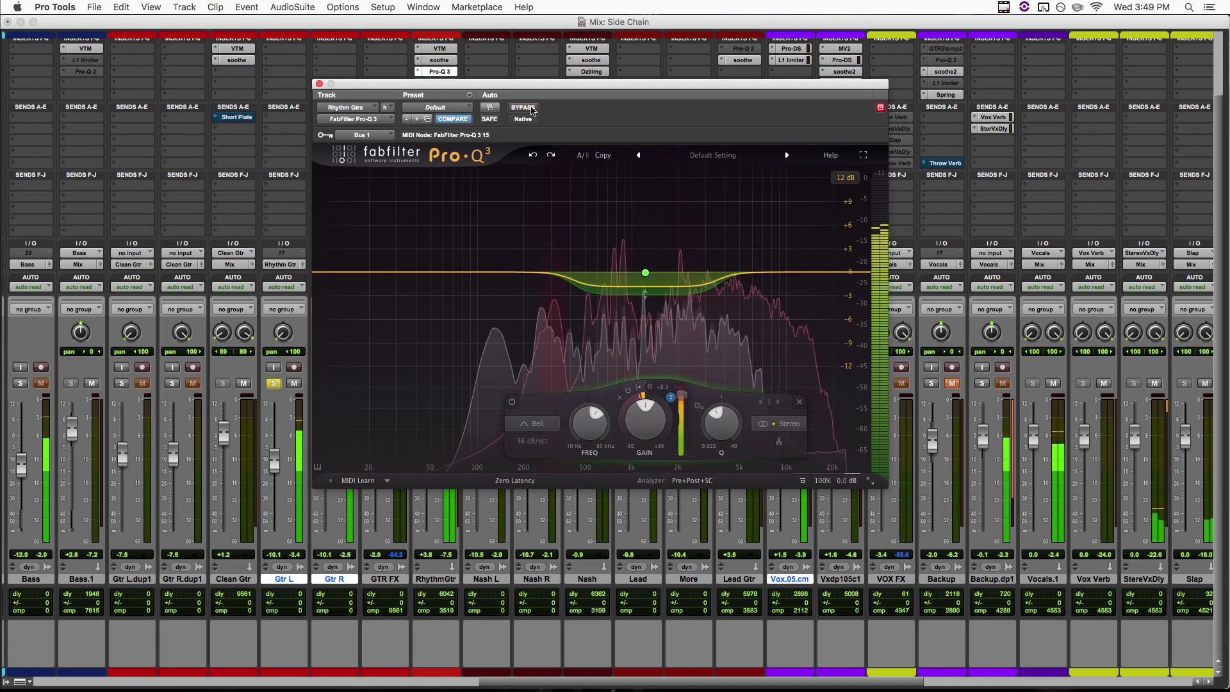
key(space)
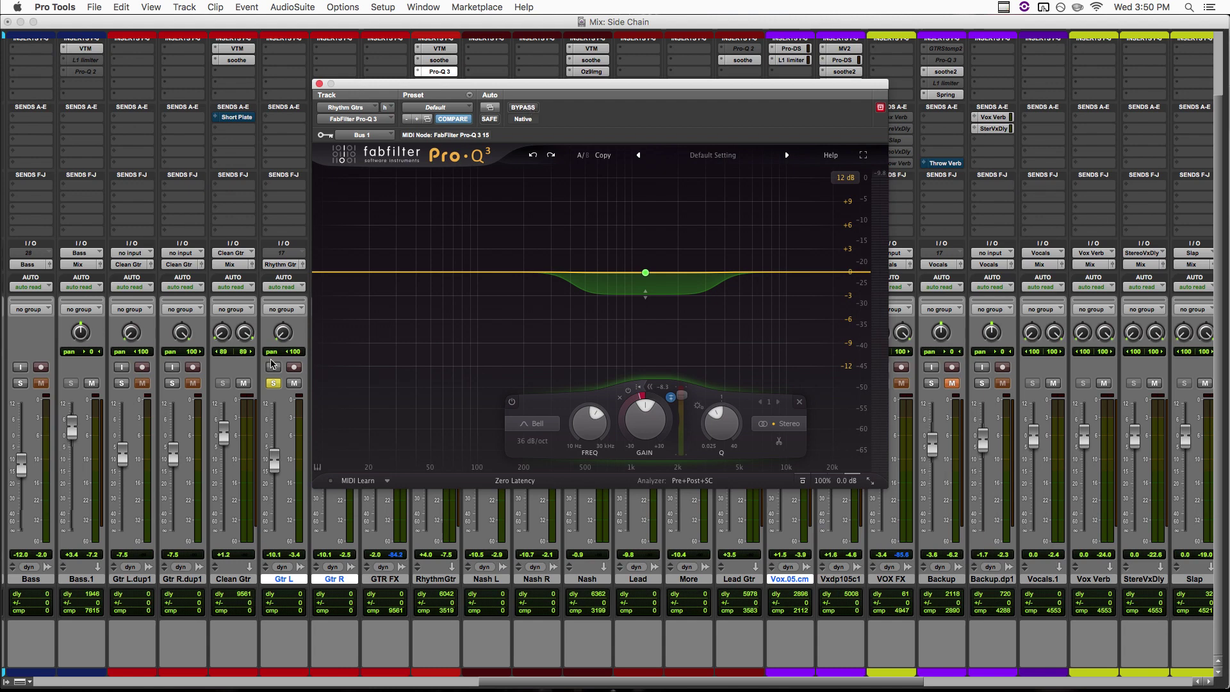
Turn off the guitar solo and play the full mix, comparing the Pro-Q 3 bypassed and active; leave it active and stop playback
click(274, 383)
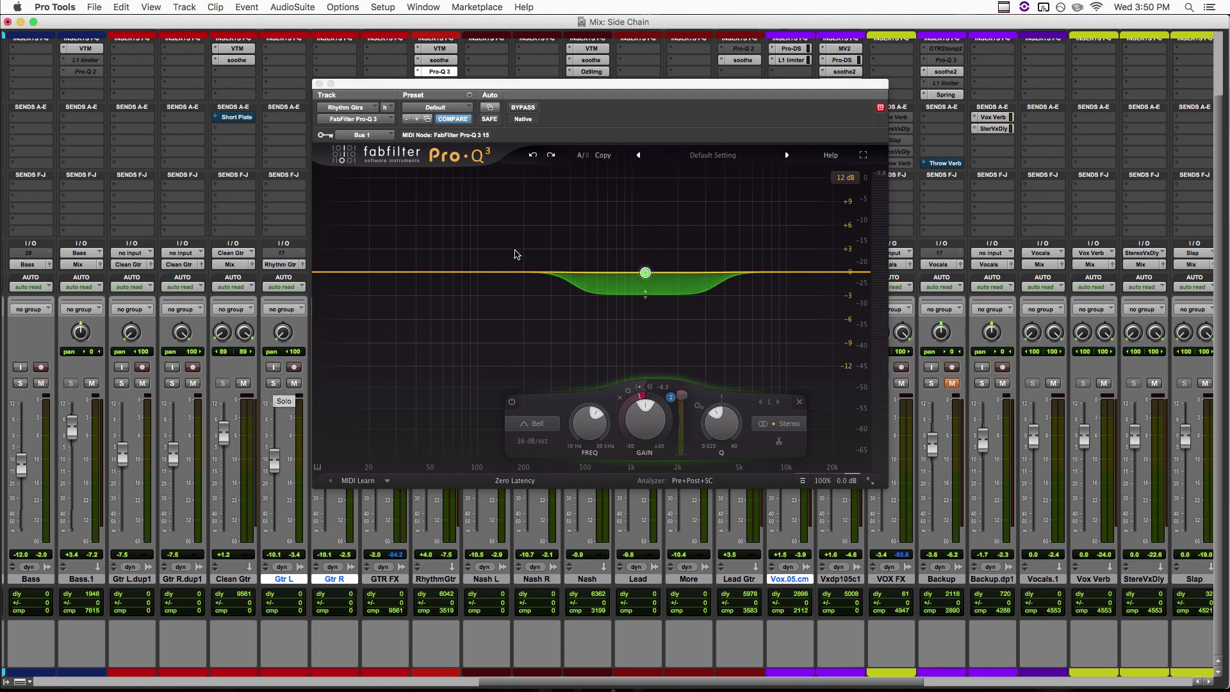
key(space)
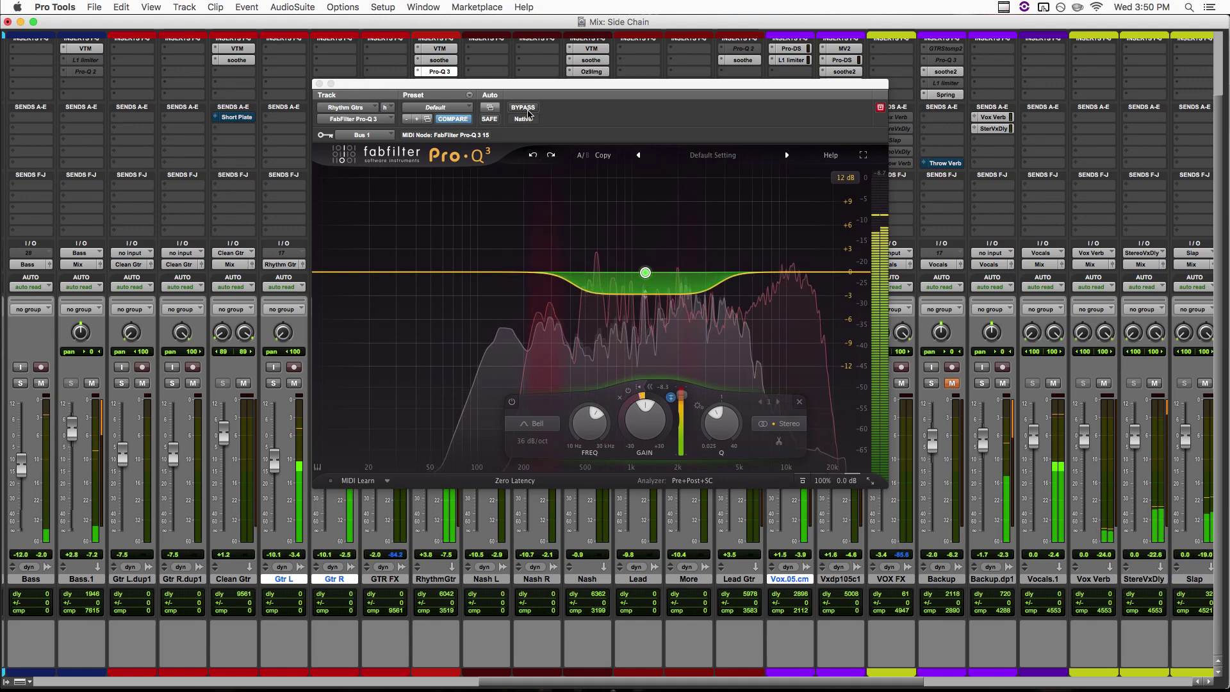
click(528, 110)
click(527, 110)
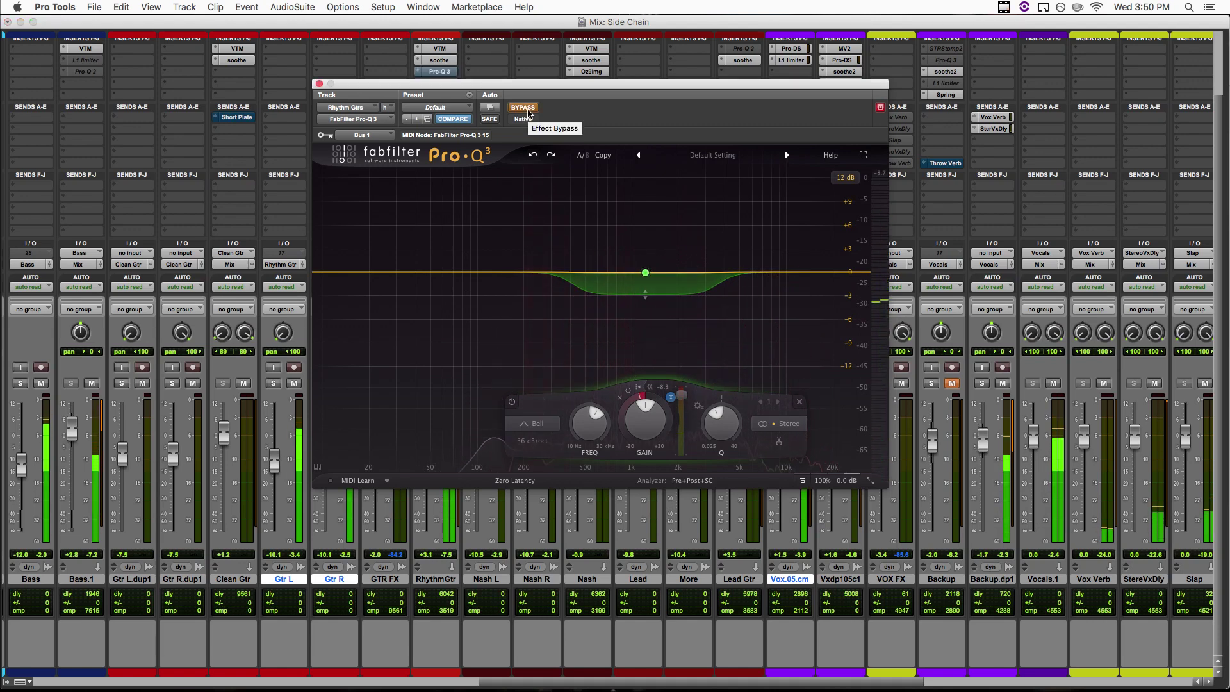
click(527, 111)
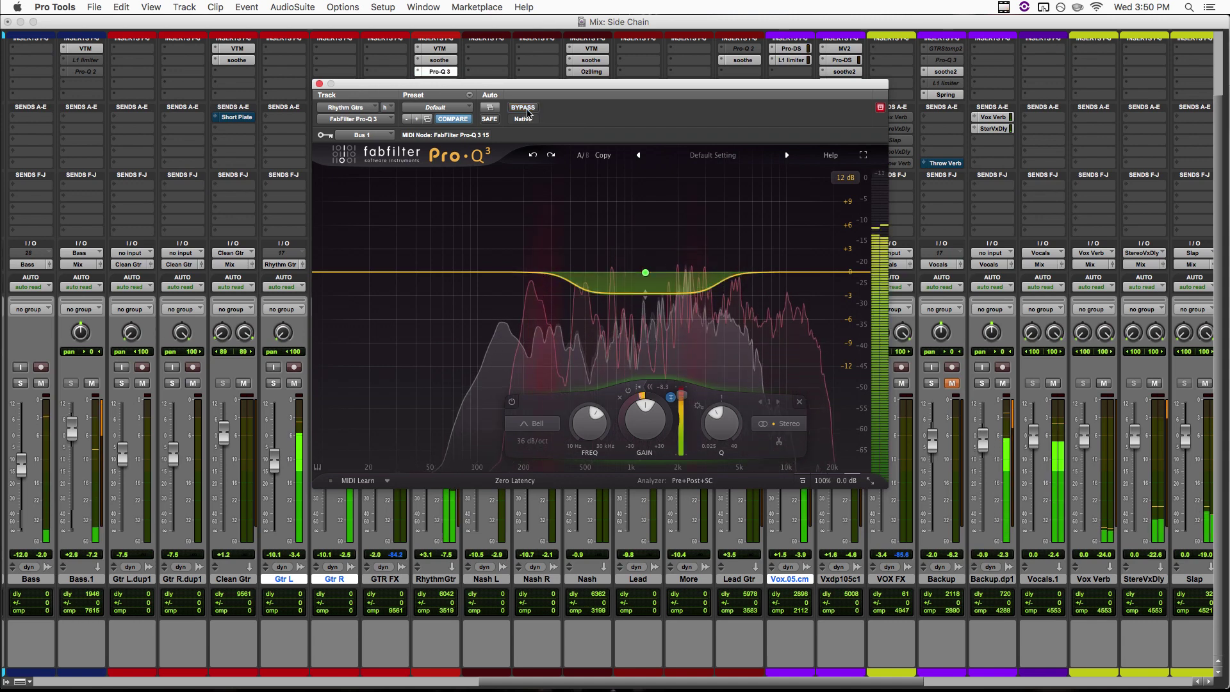
click(527, 110)
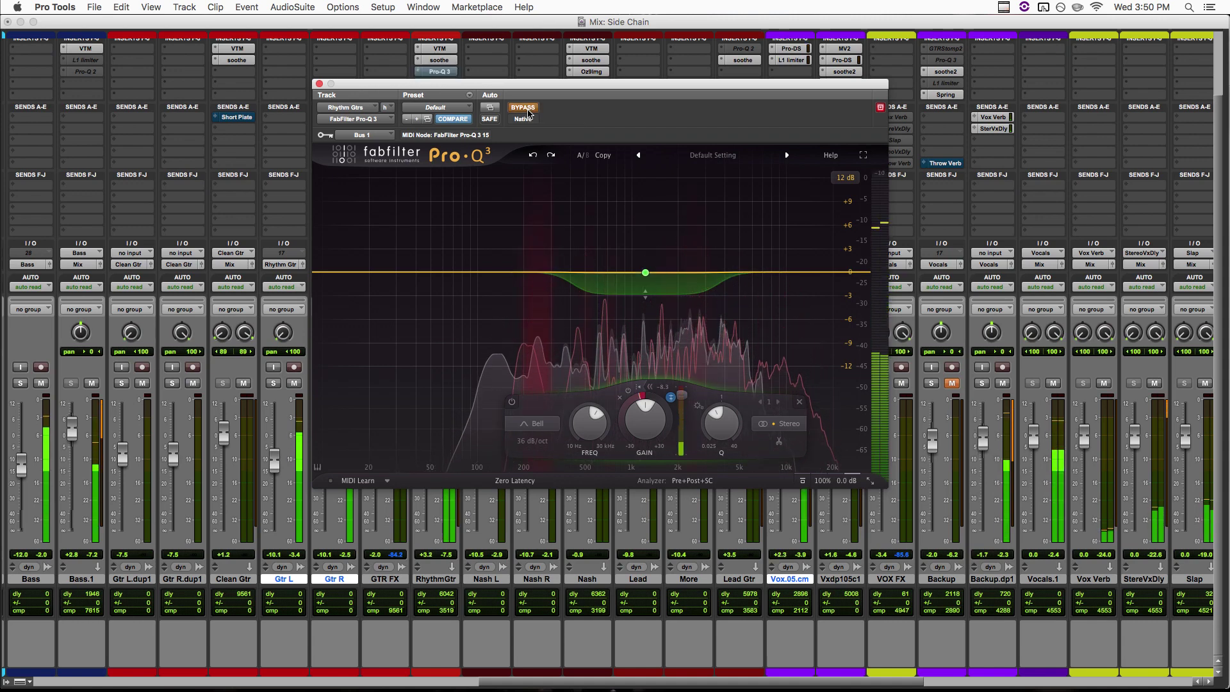
click(527, 110)
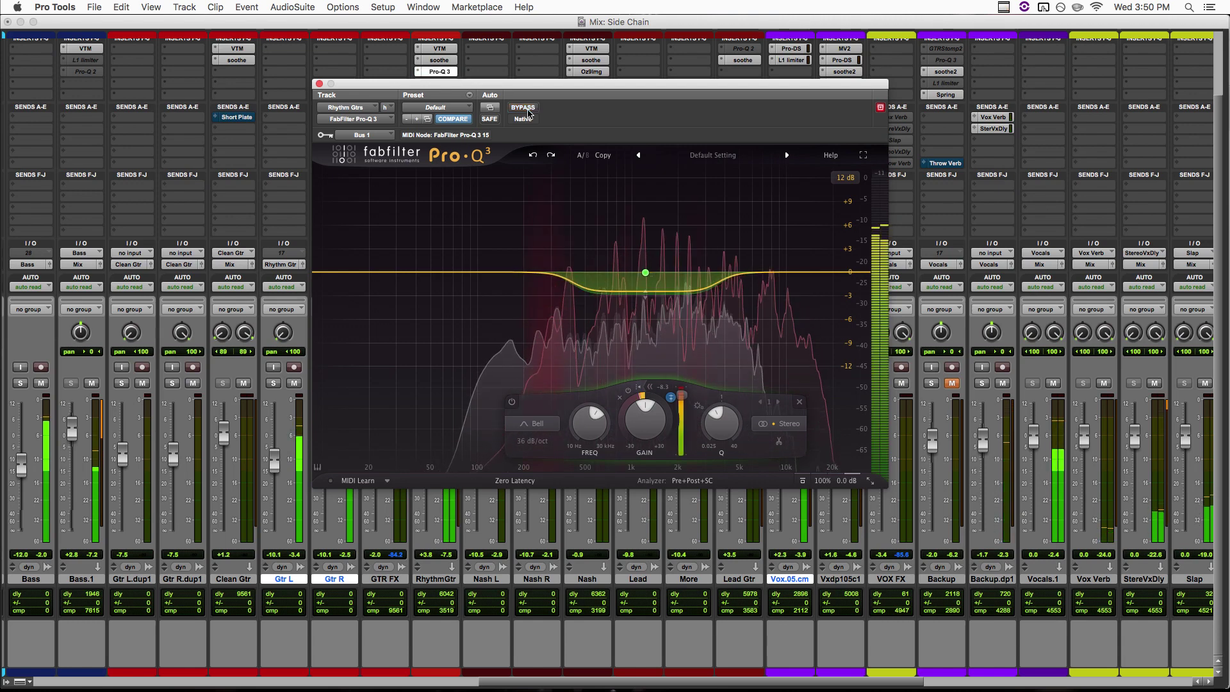
click(527, 110)
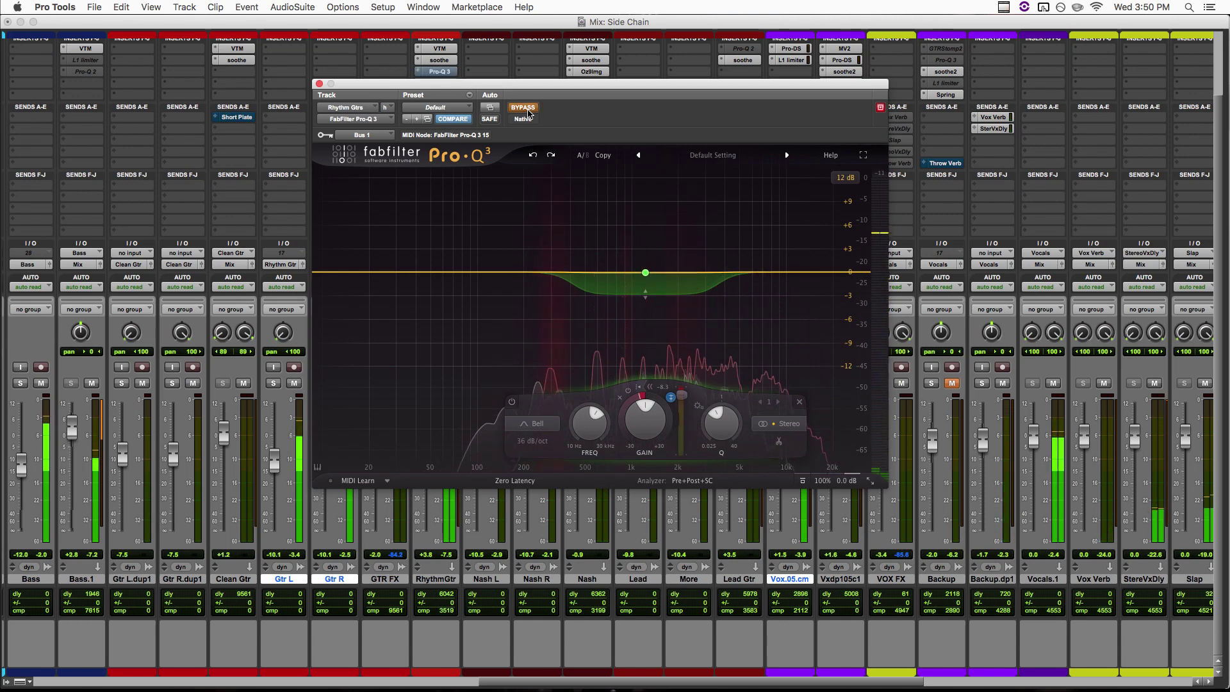
click(528, 110)
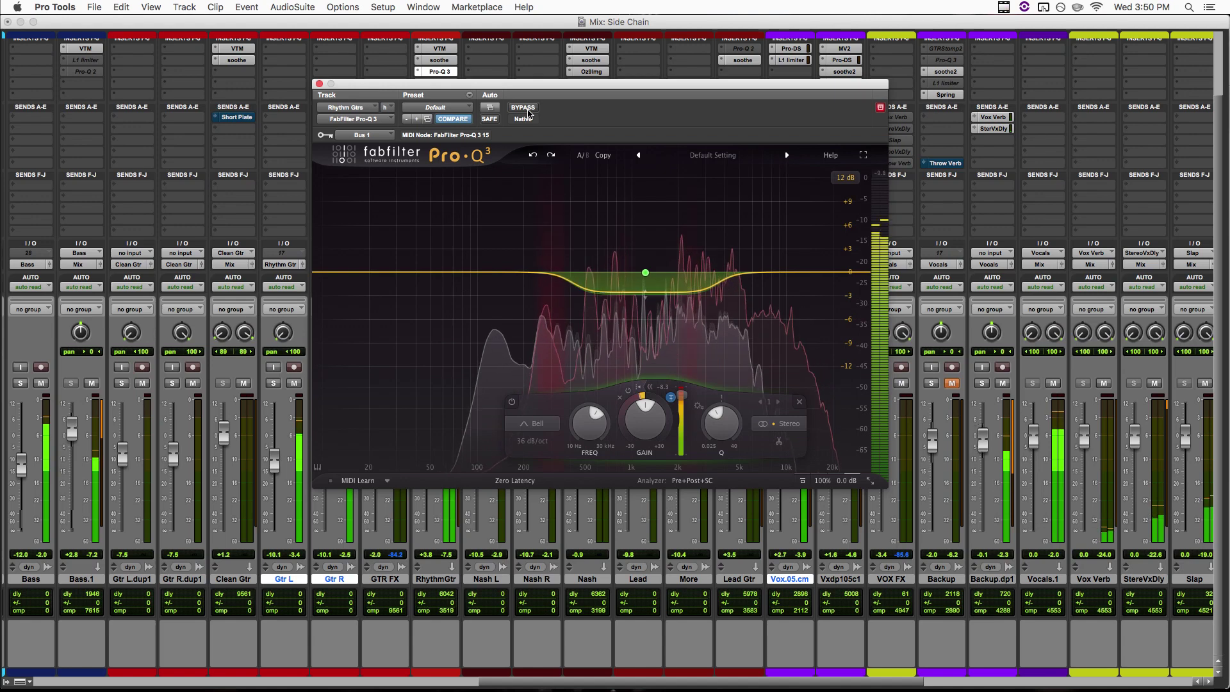
key(space)
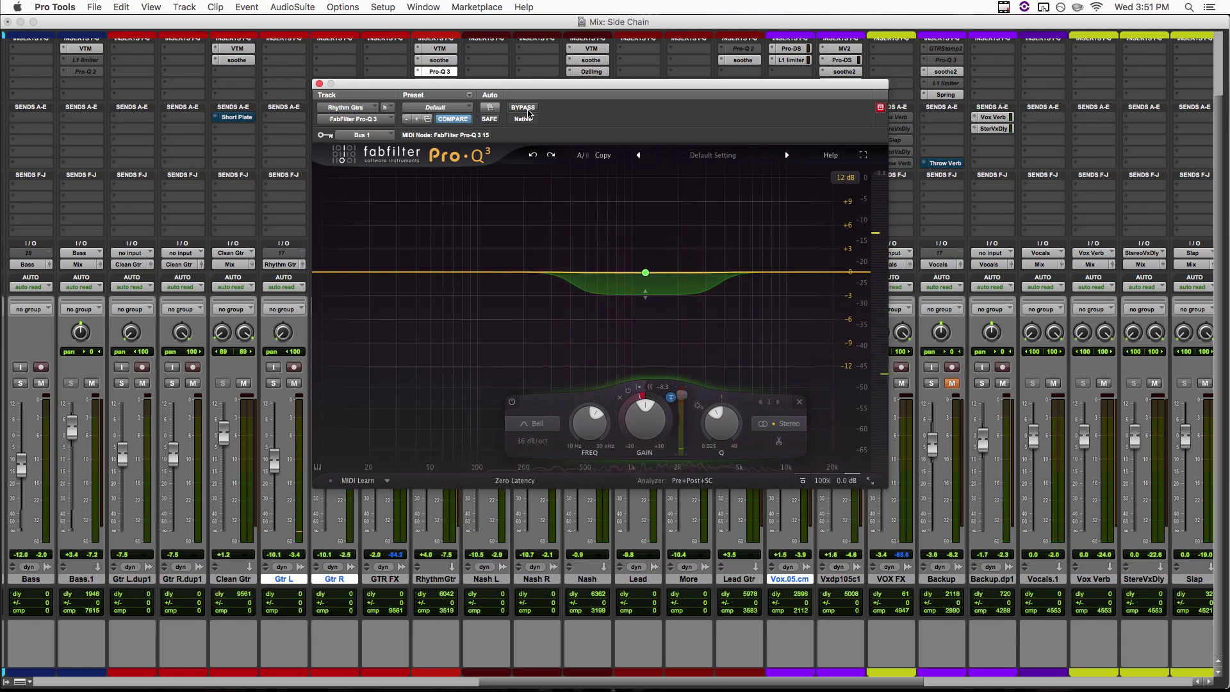